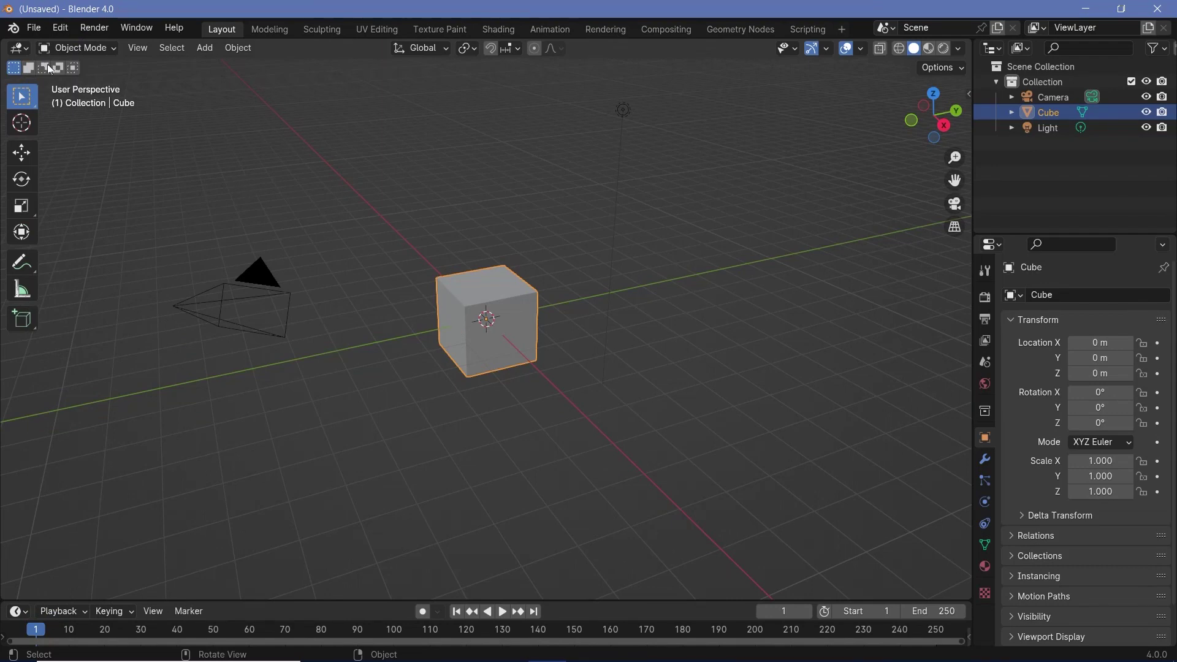
Switch the 3D viewport to the Video Sequencer with the Sequencer & Preview view type
{"action": "left_click", "coordinate": [21, 50]}
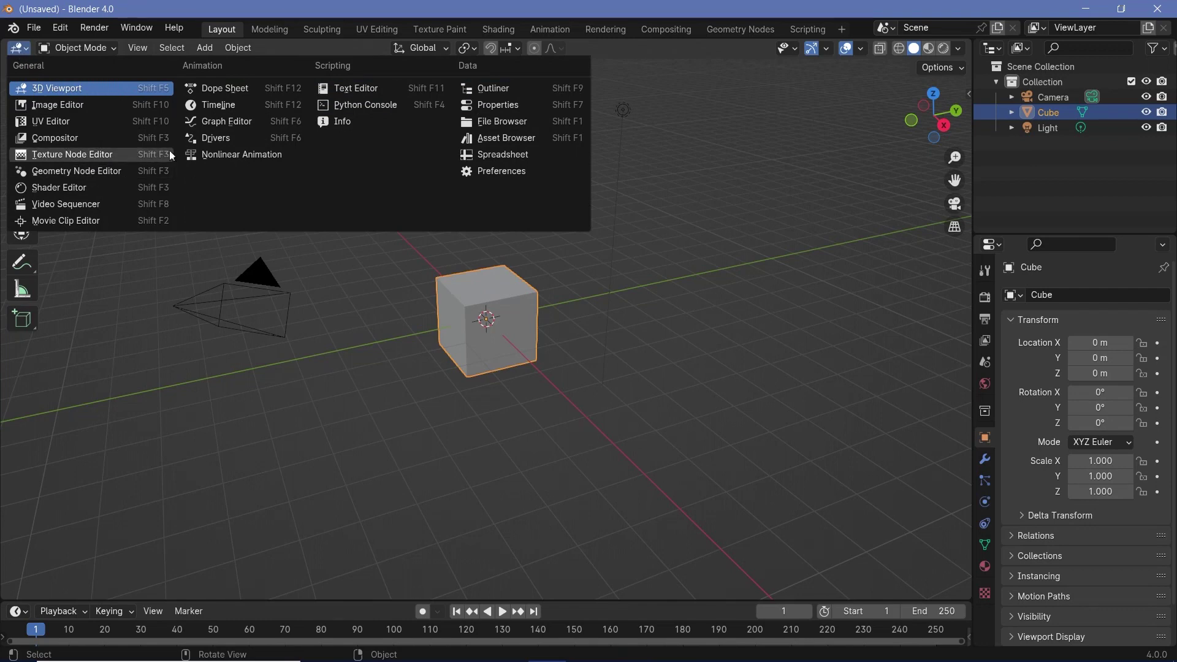
{"action": "left_click", "coordinate": [64, 203]}
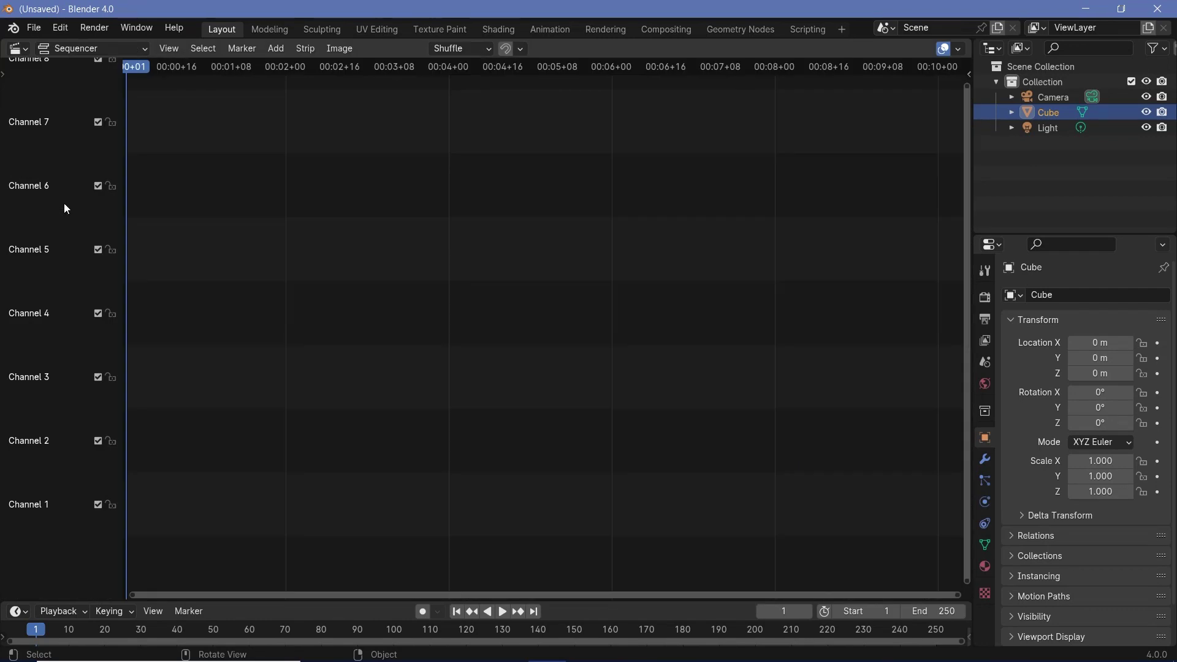
{"action": "left_click", "coordinate": [93, 51]}
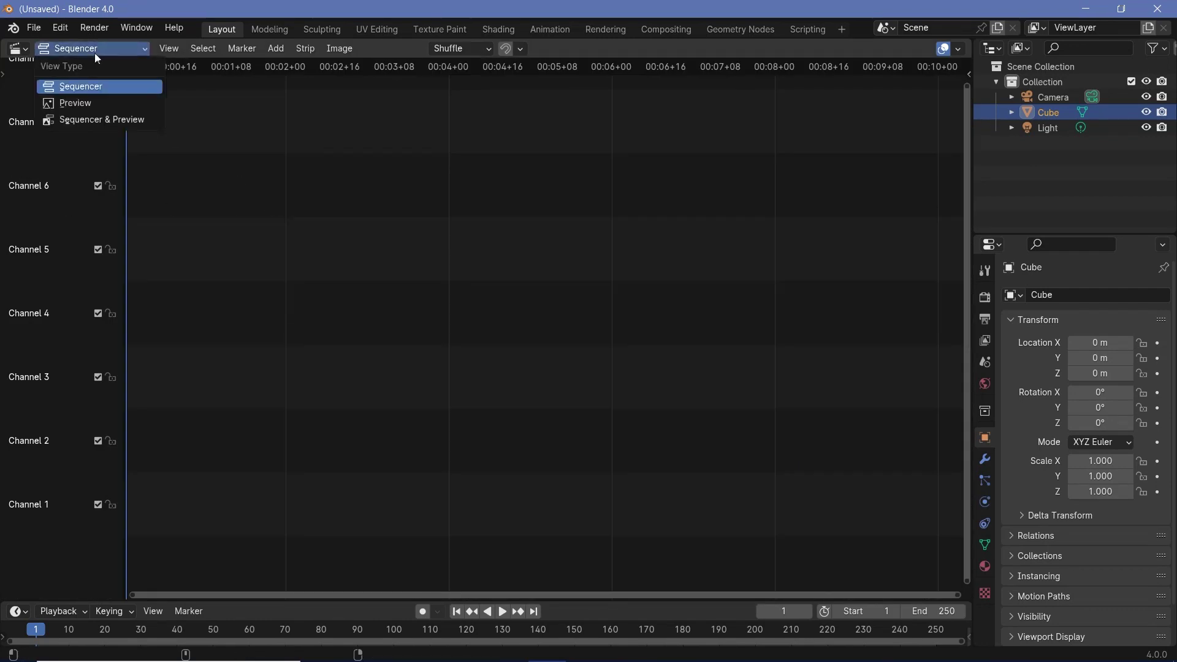
{"action": "left_click", "coordinate": [110, 124]}
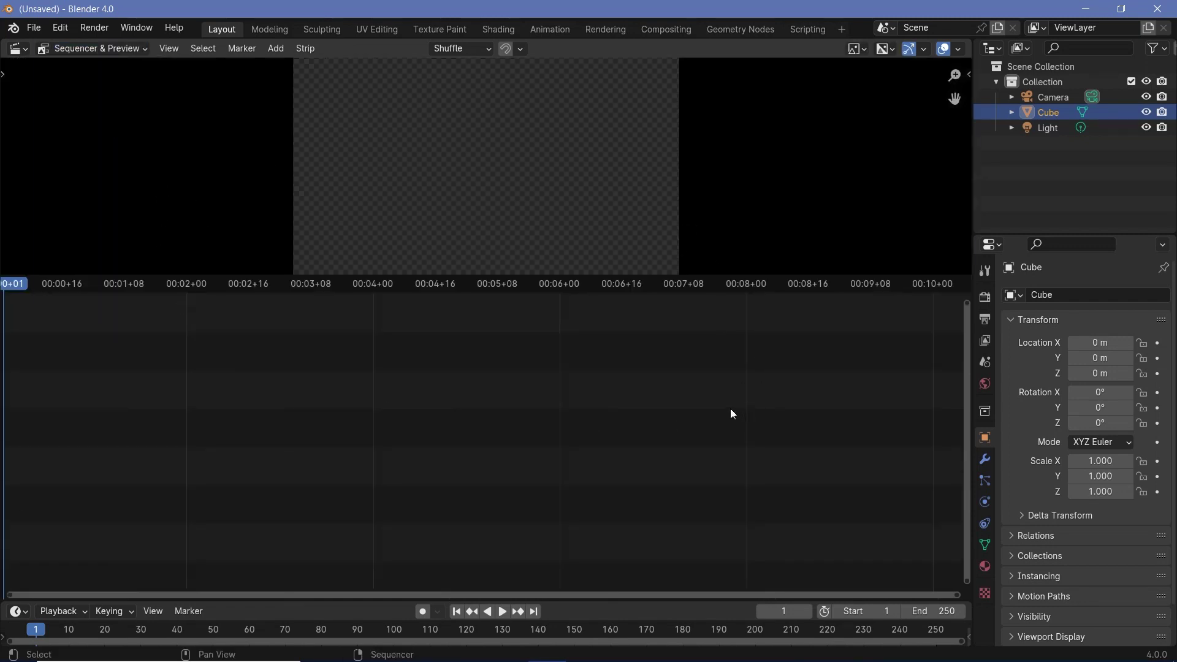
{"action": "left_click", "coordinate": [842, 29]}
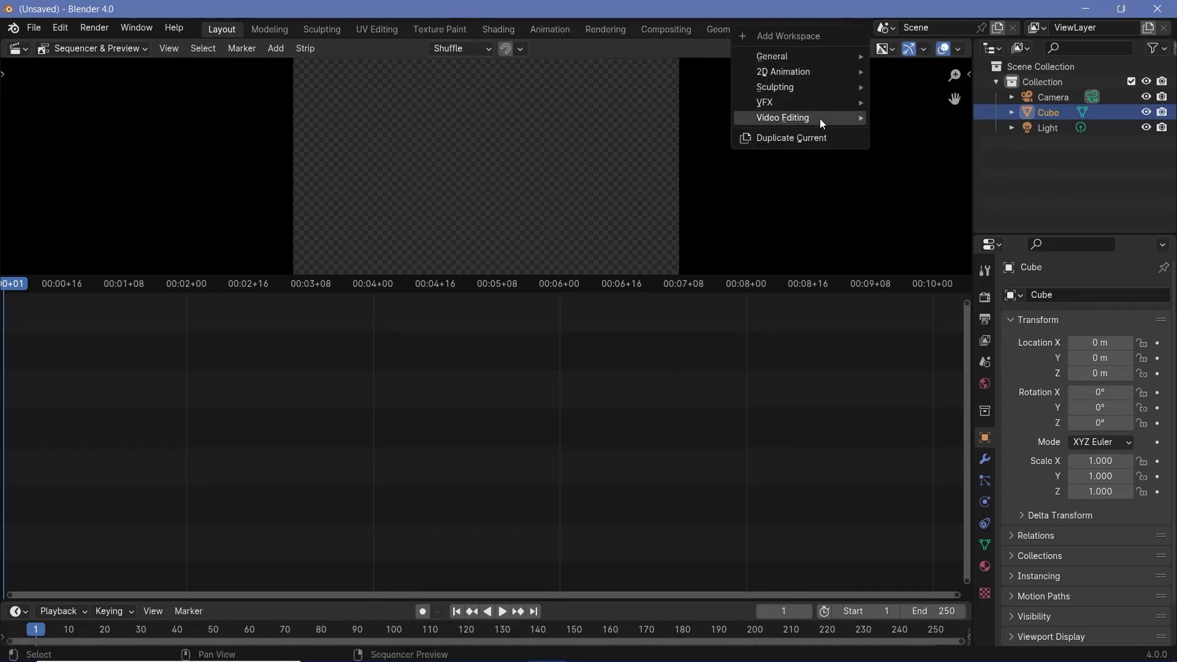
{"action": "mouse_move", "coordinate": [821, 119]}
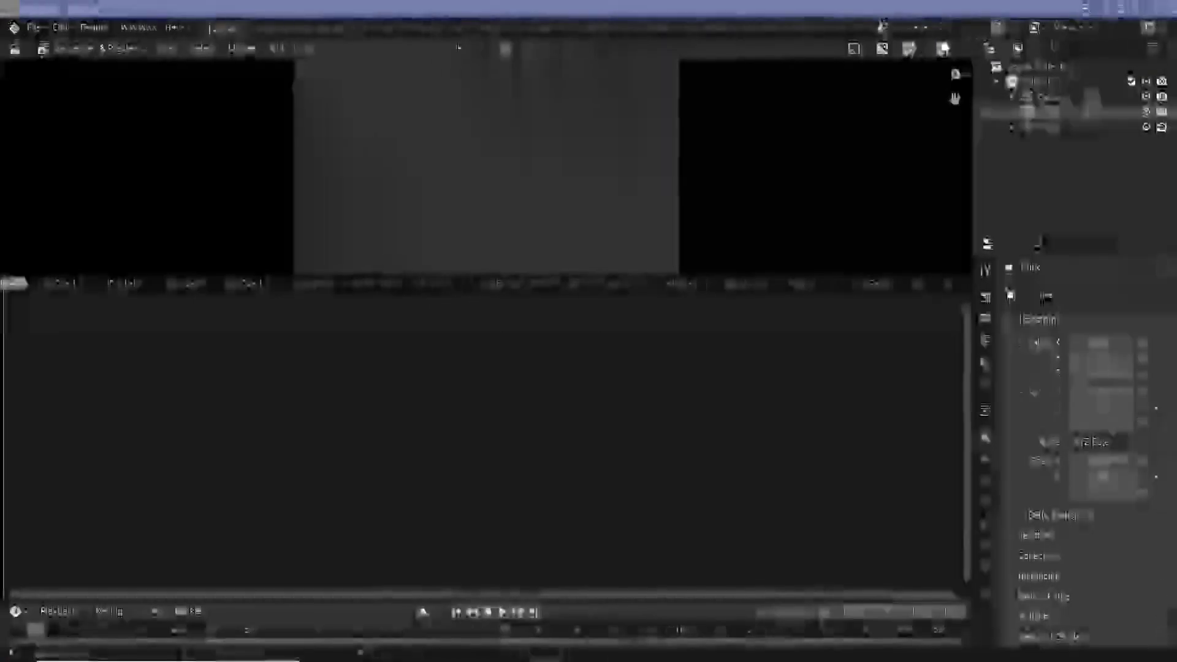
Drag 4K_60FPS_FuzzyHairLoop3.mp4 from File Explorer into Blender's sequencer as a movie strip
{"action": "left_click", "coordinate": [436, 570]}
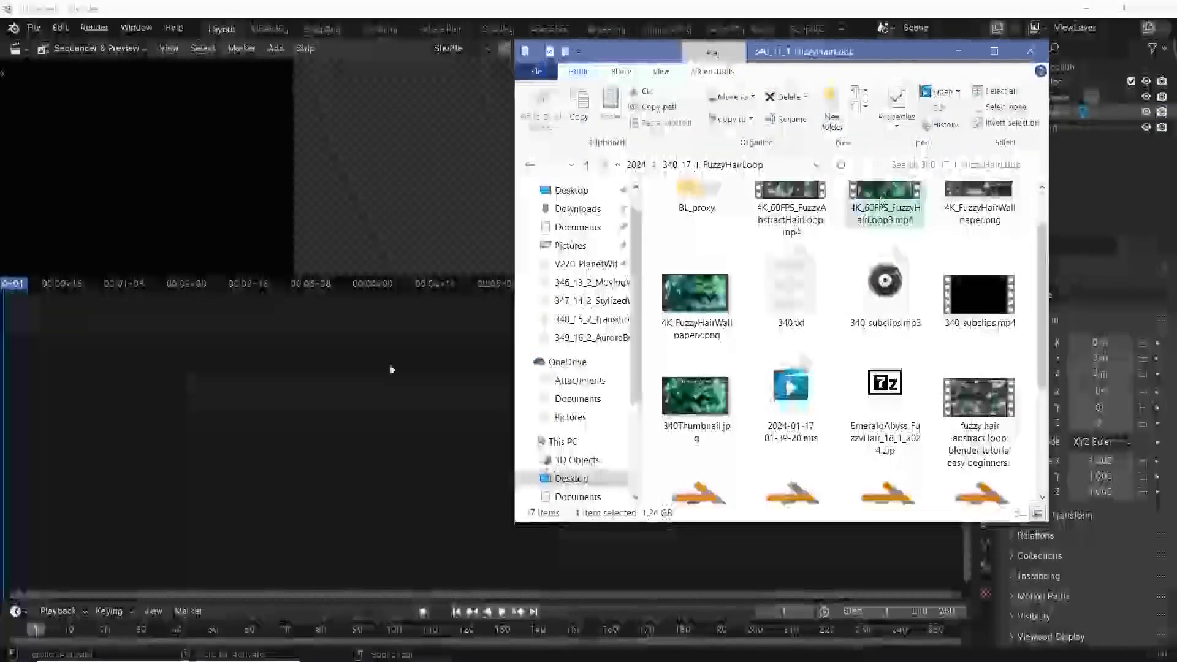
{"action": "scroll", "coordinate": [886, 221], "scroll_direction": "up", "scroll_amount": 2}
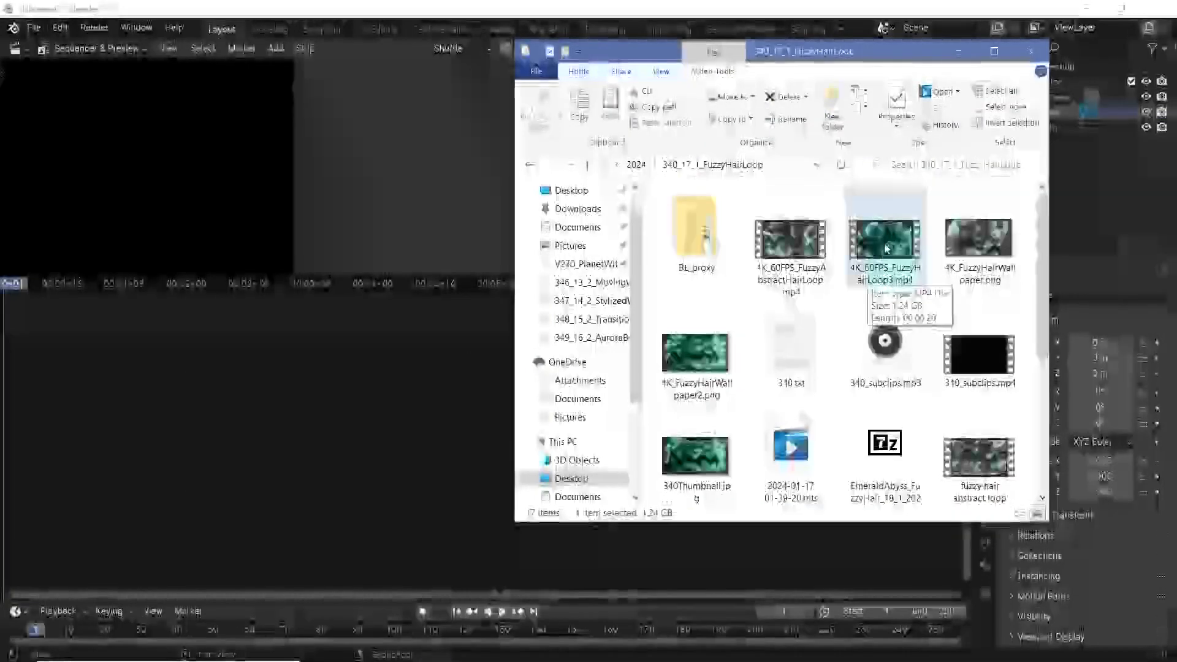
{"action": "left_click_drag", "start_coordinate": [893, 247], "coordinate": [8, 499]}
Move the fuzzy hair movie strip so it starts at frame 1
{"action": "scroll", "coordinate": [447, 459], "scroll_direction": "up", "scroll_amount": 3}
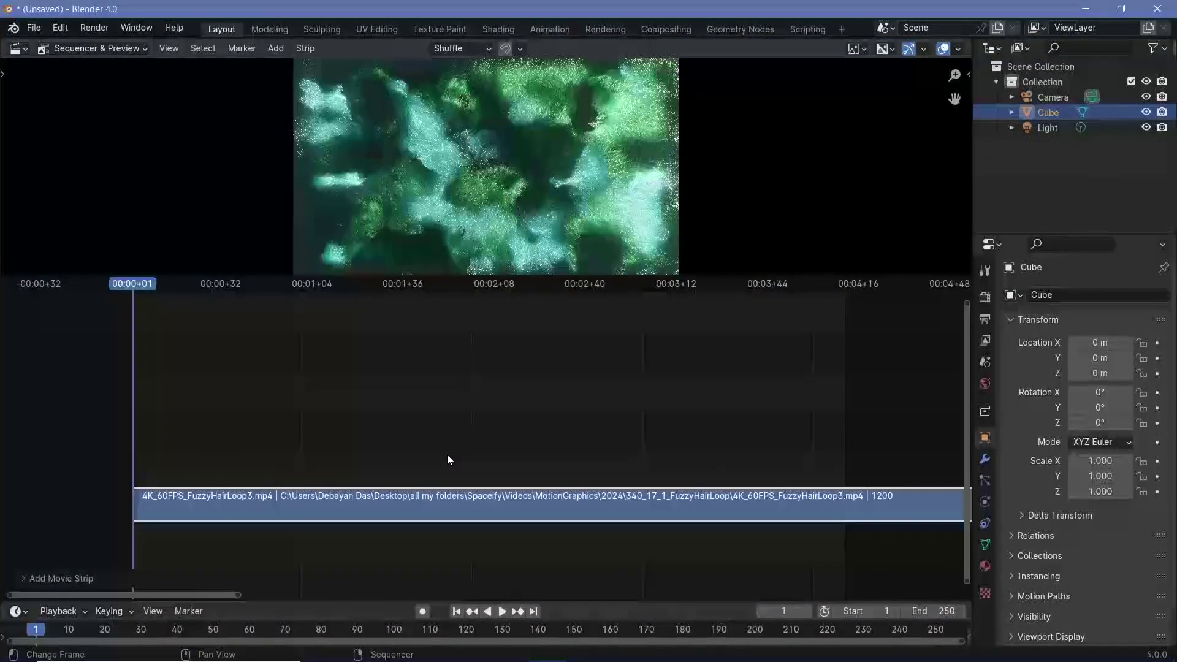
{"action": "scroll", "coordinate": [204, 528], "scroll_direction": "up", "scroll_amount": 2}
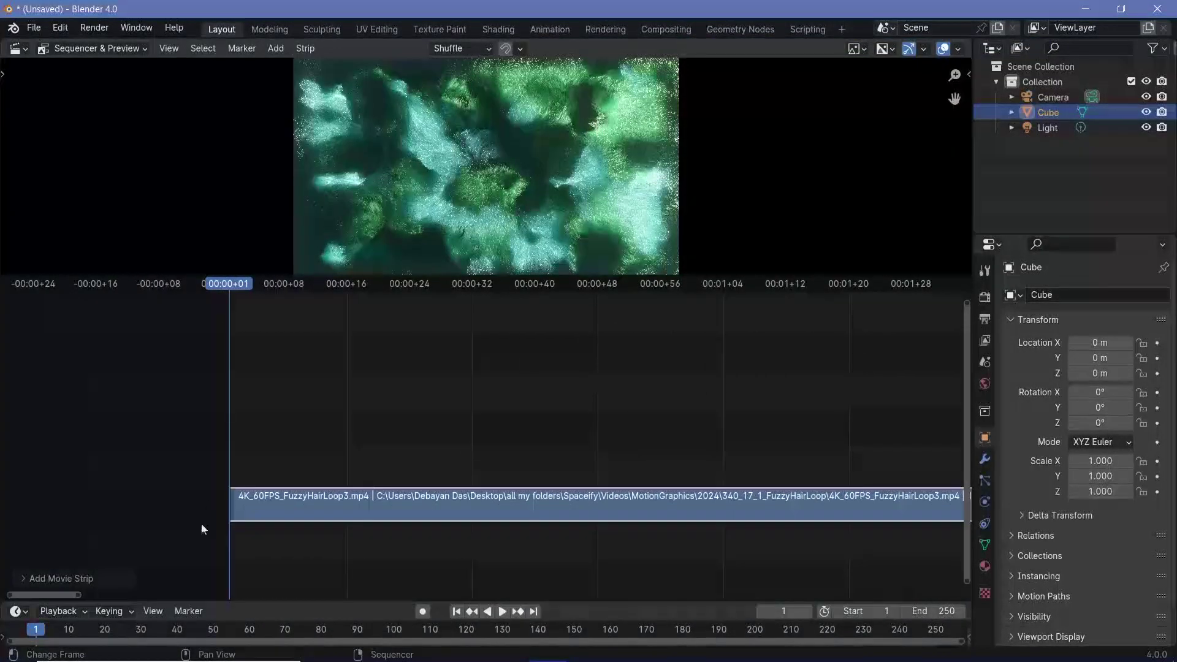
{"action": "left_click_drag", "start_coordinate": [363, 517], "coordinate": [440, 517]}
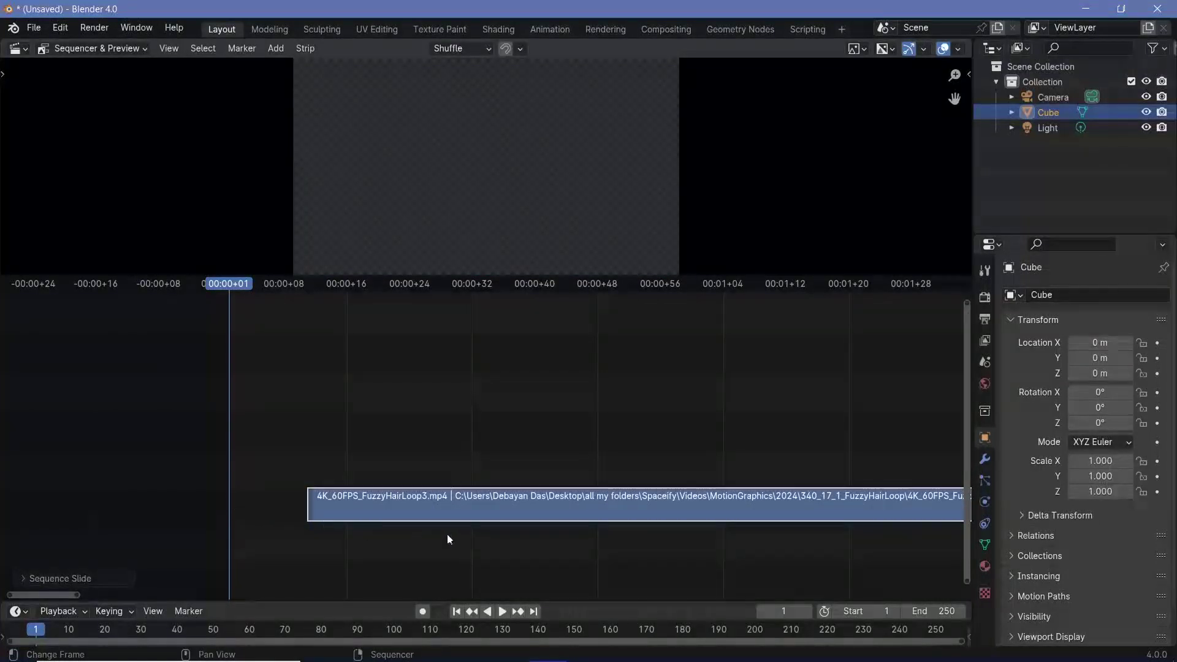
{"action": "key", "text": "g"}
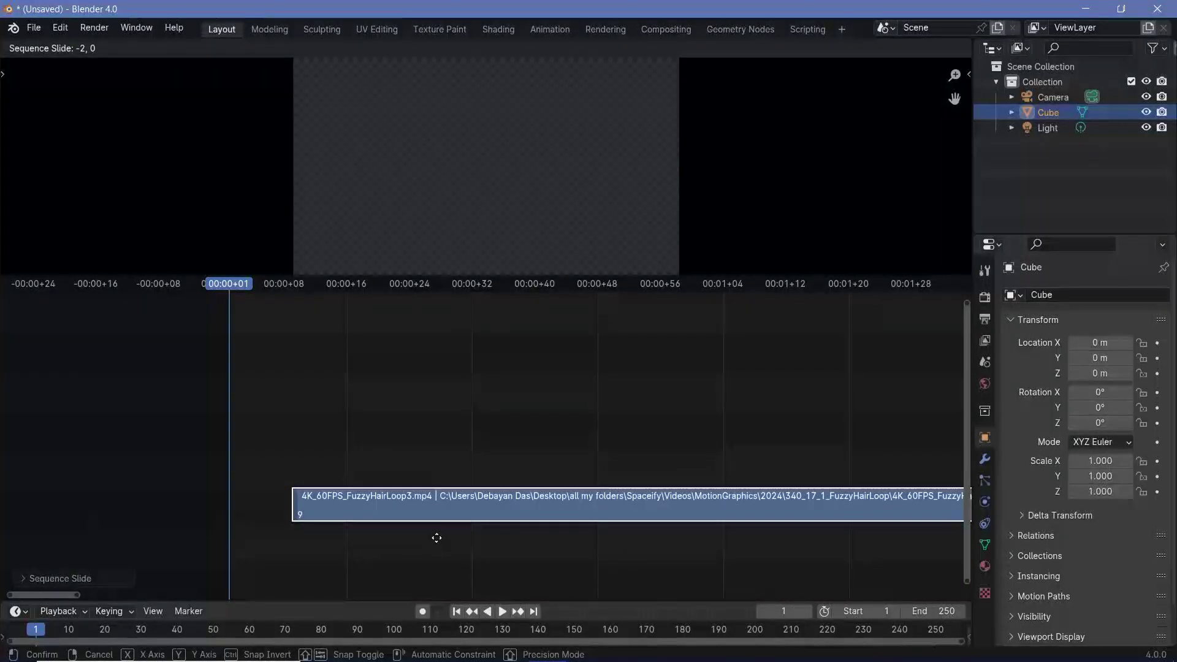
{"action": "left_click", "coordinate": [375, 544]}
Trim the strip's right handle so the clip lasts 300 frames
{"action": "scroll", "coordinate": [400, 480], "scroll_direction": "down", "scroll_amount": 5}
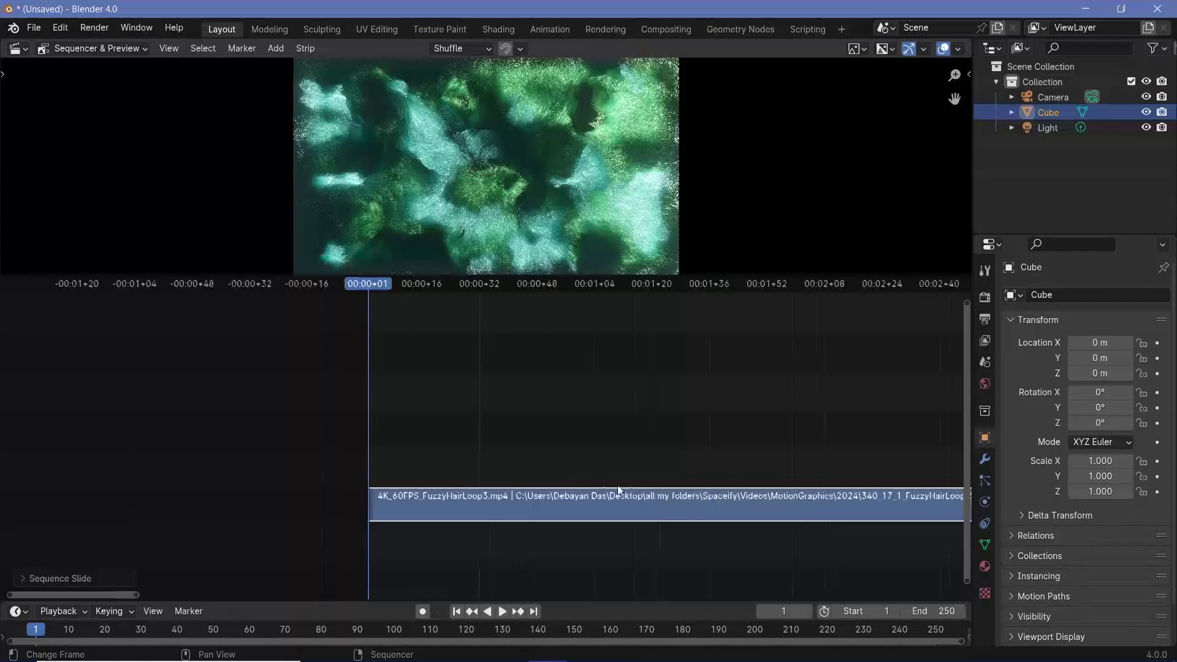
{"action": "scroll", "coordinate": [410, 481], "scroll_direction": "down", "scroll_amount": 2}
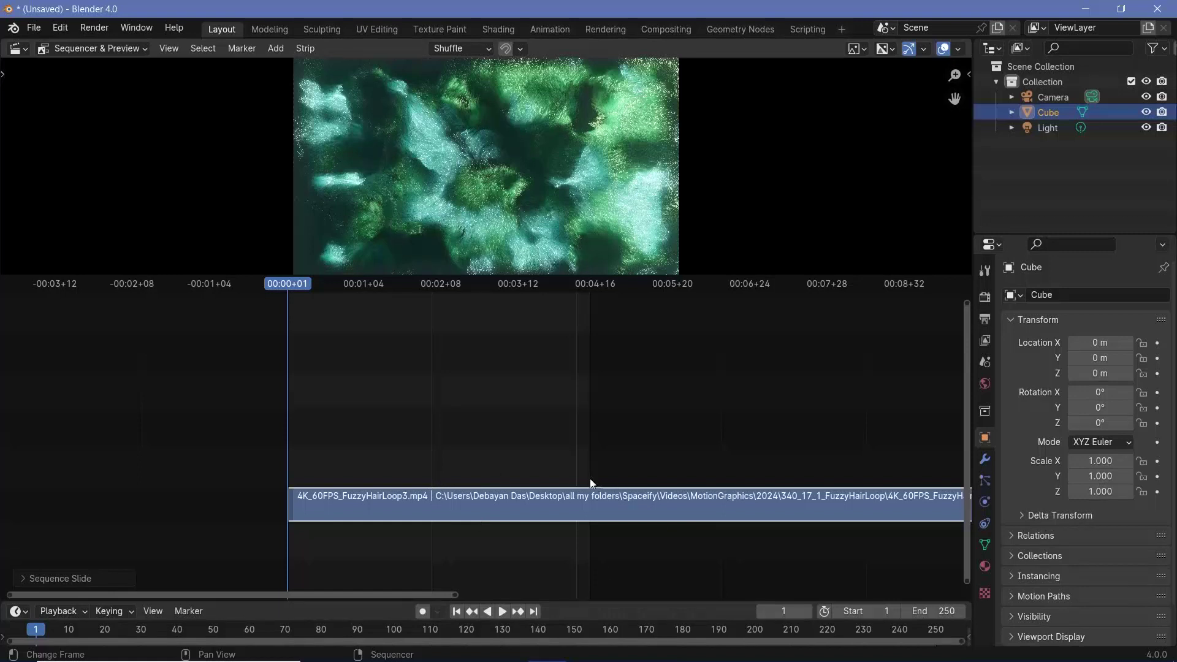
{"action": "scroll", "coordinate": [617, 490], "scroll_direction": "down", "scroll_amount": 5}
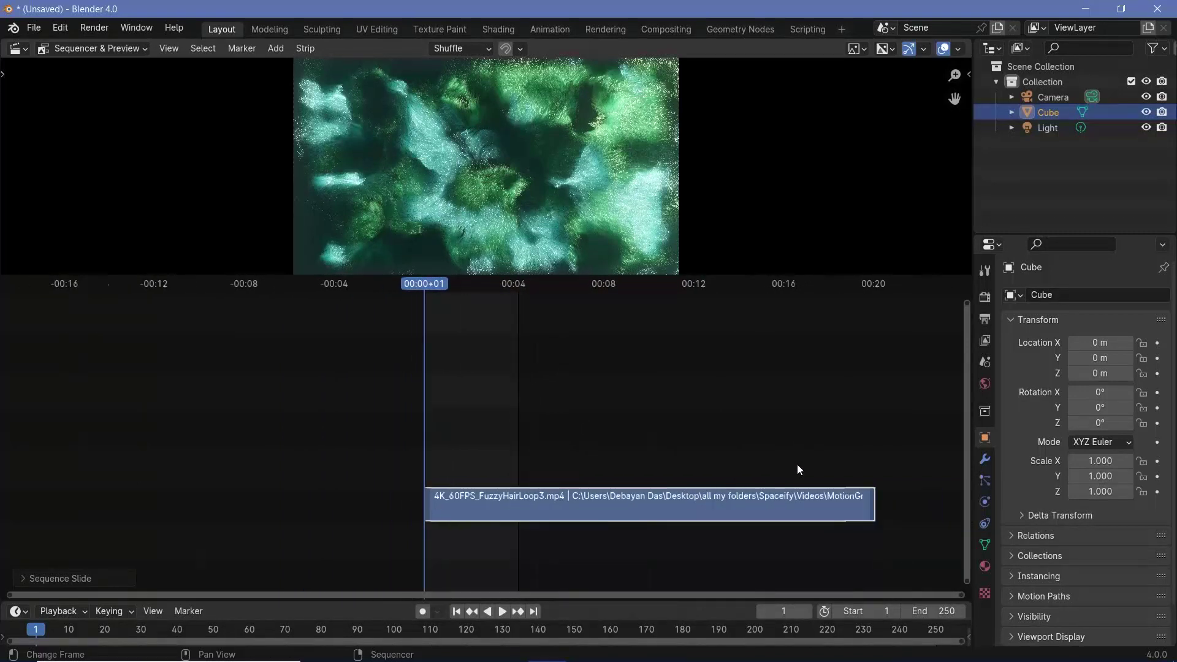
{"action": "scroll", "coordinate": [797, 470], "scroll_direction": "down", "scroll_amount": 1}
{"action": "left_click_drag", "start_coordinate": [841, 505], "coordinate": [529, 484]}
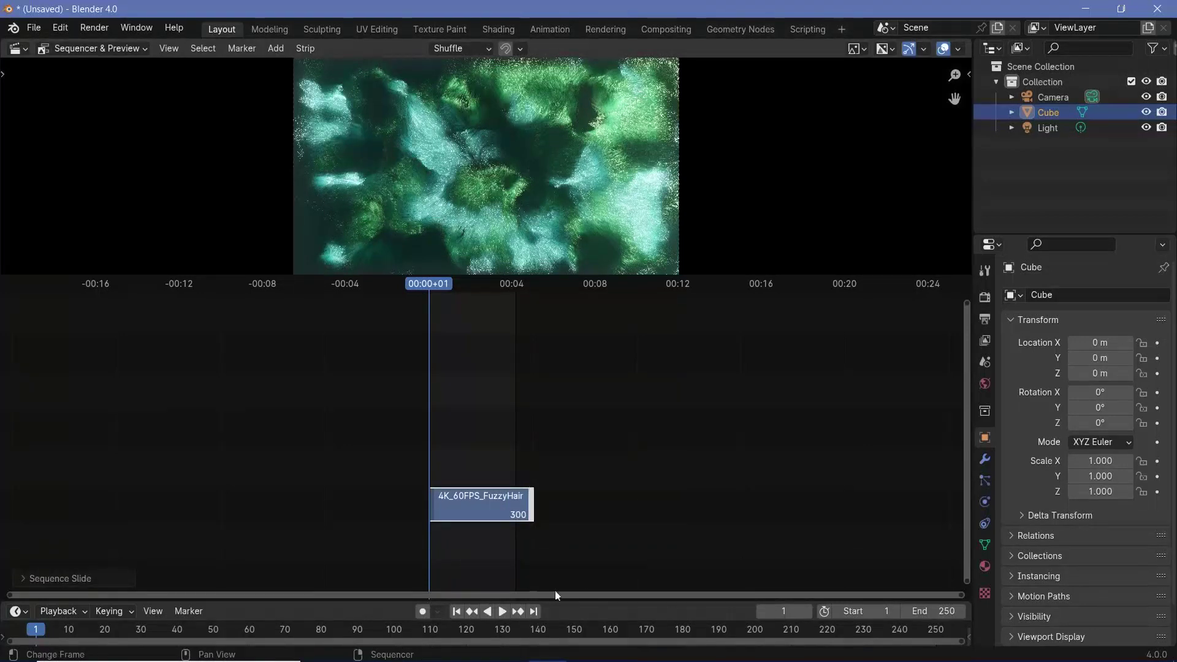
Set the scene's End frame to 600
{"action": "left_click", "coordinate": [944, 610]}
{"action": "type", "text": "600"}
{"action": "key", "text": "Return"}
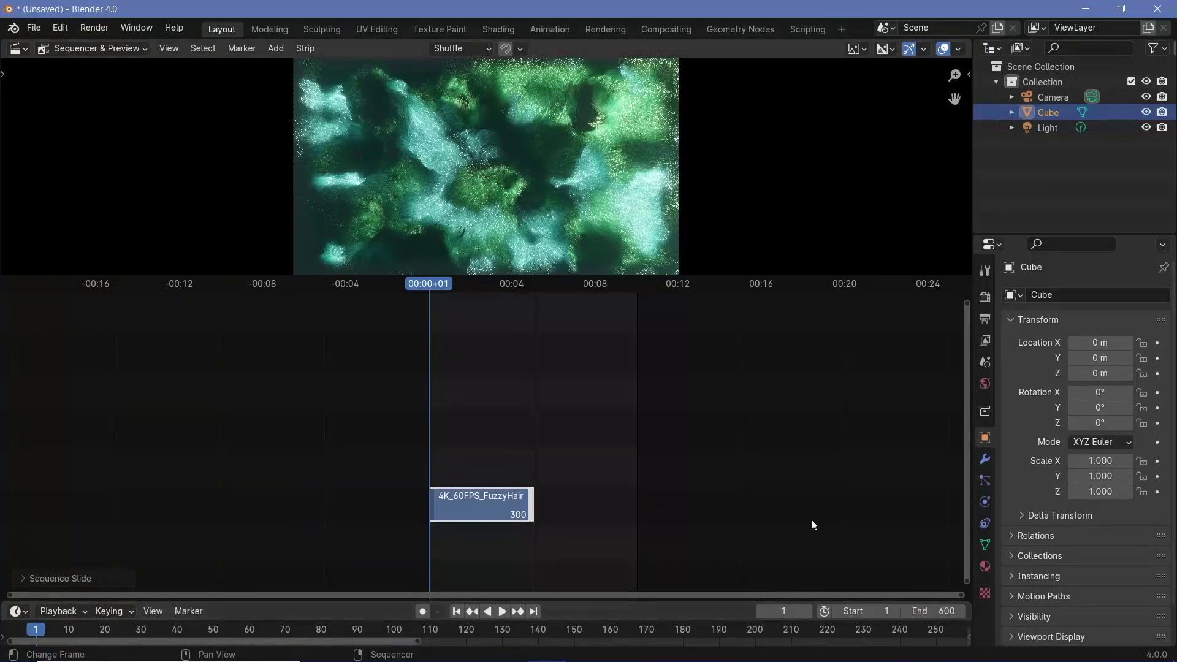
{"action": "scroll", "coordinate": [638, 517], "scroll_direction": "up", "scroll_amount": 4}
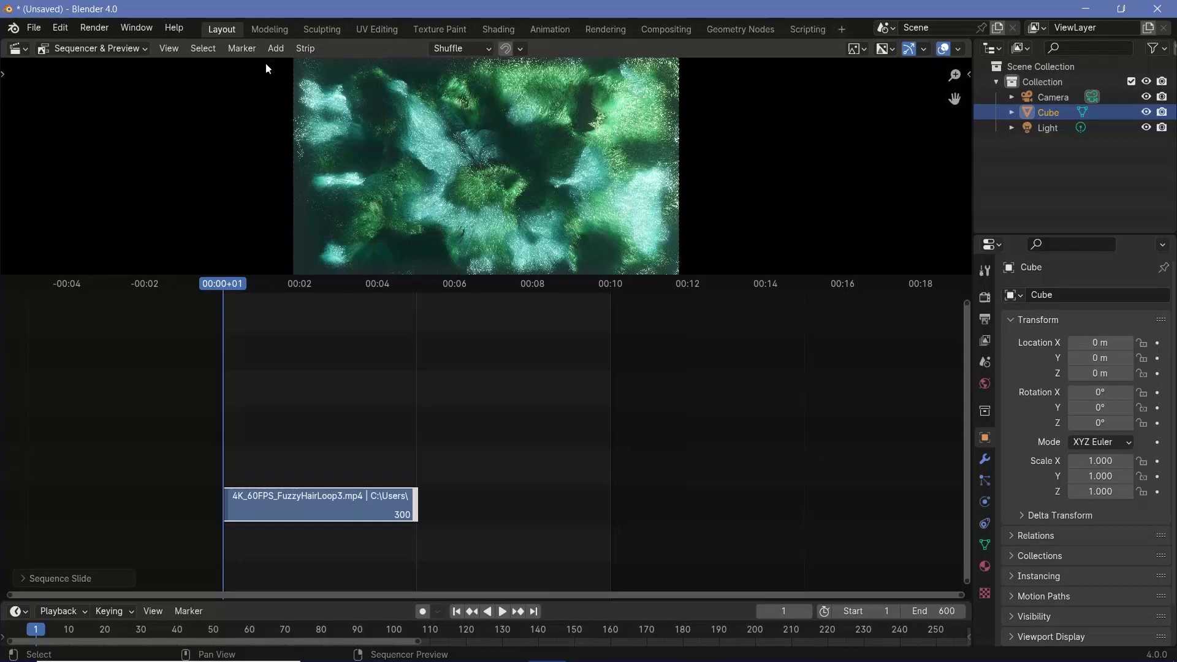
Add SciFiPanelWallsLoop_blue_4K_60FPS.mp4 as a movie strip placed right after the fuzzy hair clip
{"action": "left_click", "coordinate": [274, 48]}
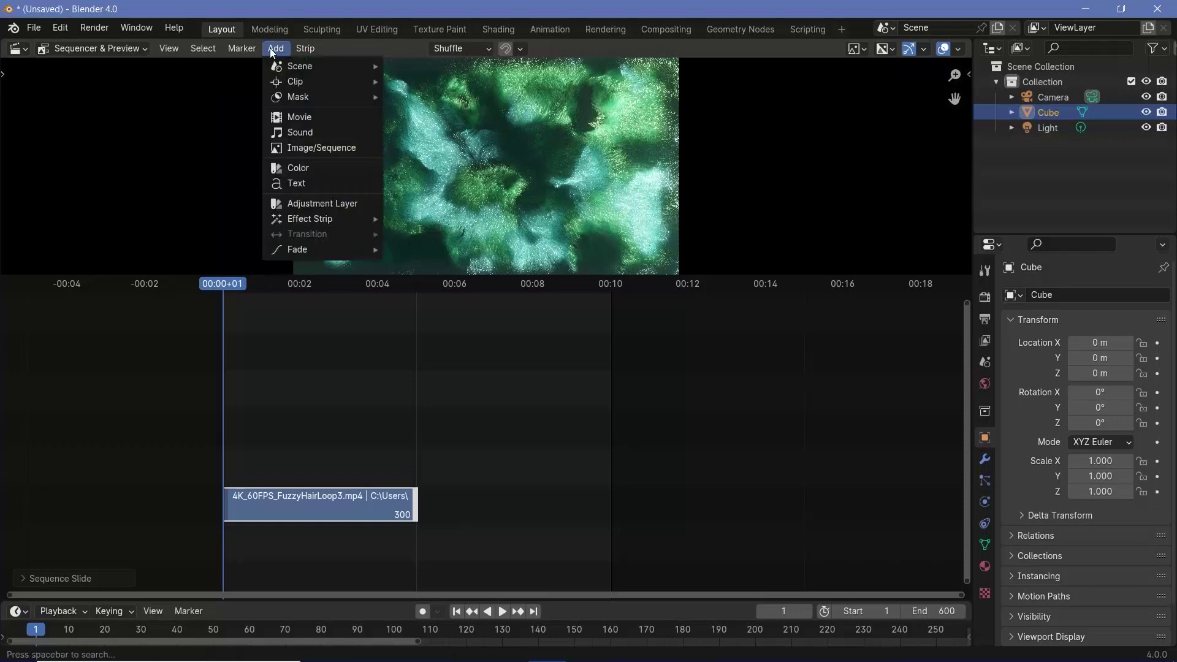
{"action": "left_click", "coordinate": [298, 117]}
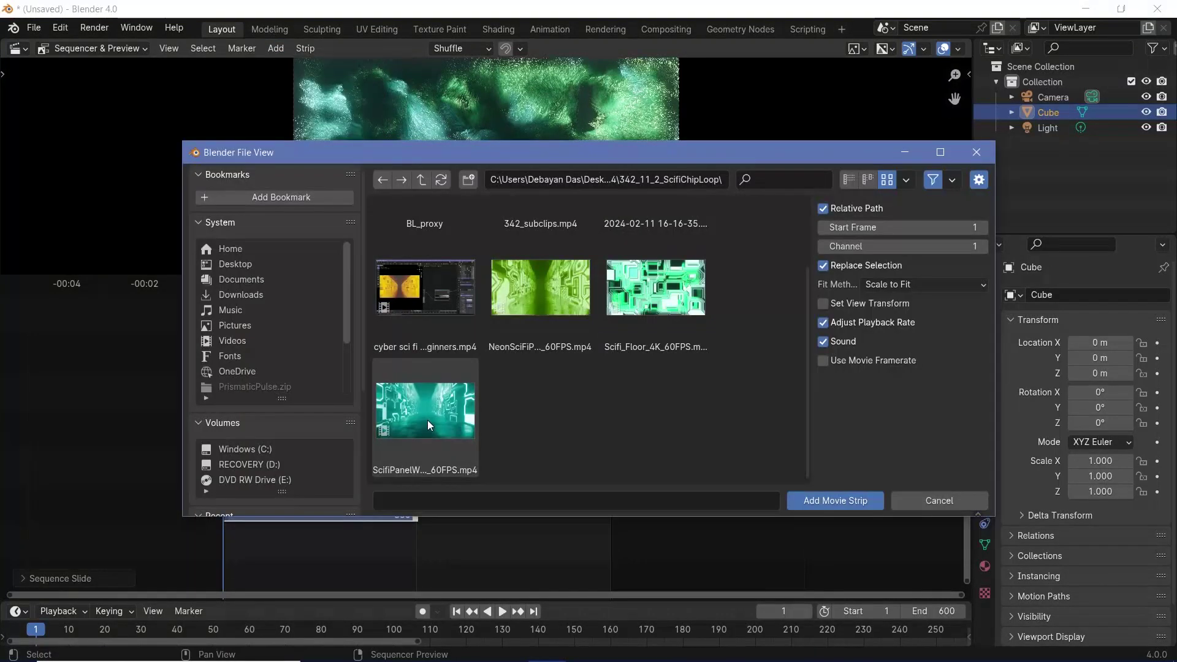
{"action": "left_click", "coordinate": [427, 420]}
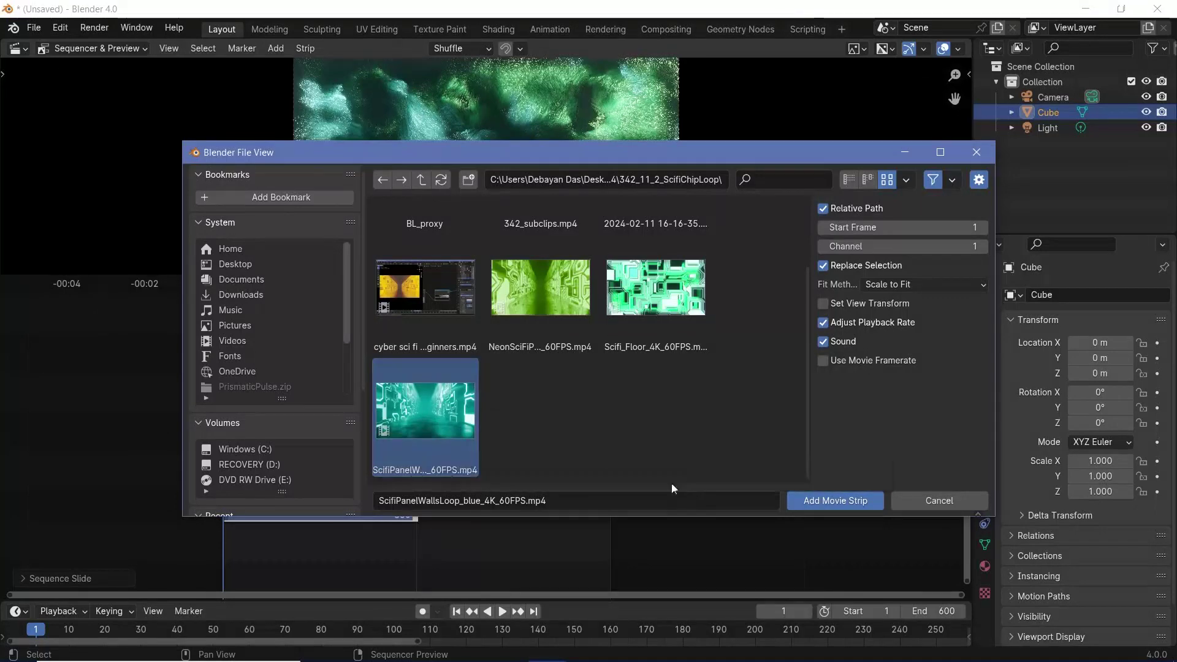
{"action": "left_click", "coordinate": [811, 501]}
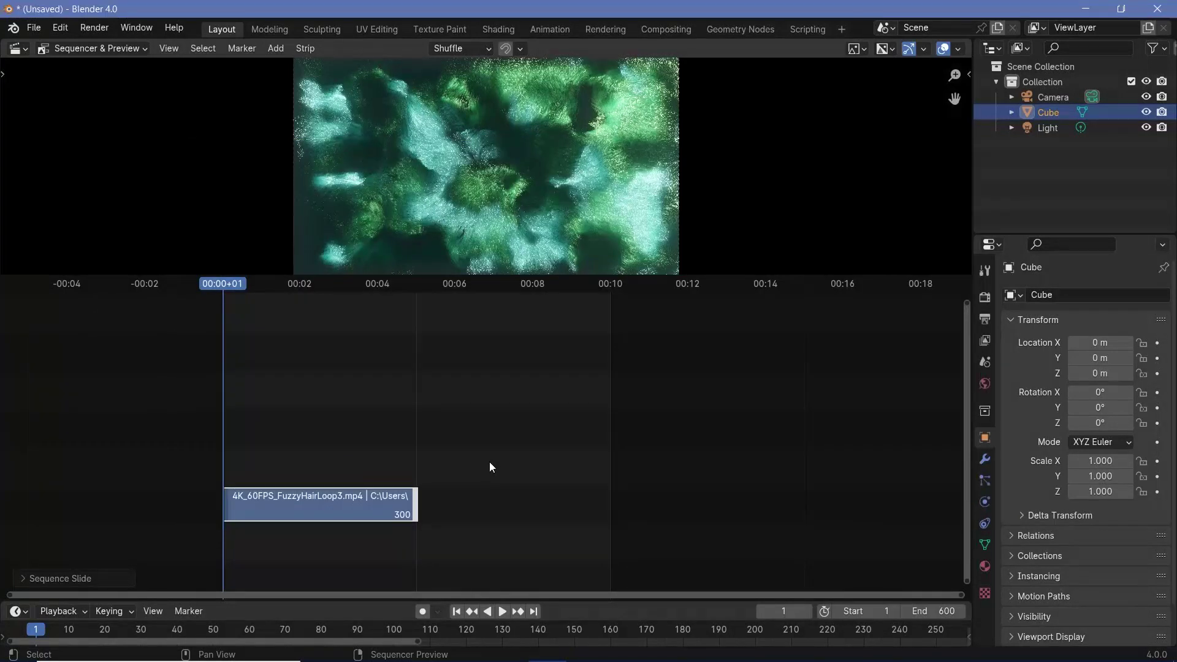
{"action": "left_click_drag", "start_coordinate": [367, 550], "coordinate": [447, 515]}
Fit both clips in view and play back across the cut to preview it
{"action": "key", "text": "Home"}
{"action": "key", "text": "Home"}
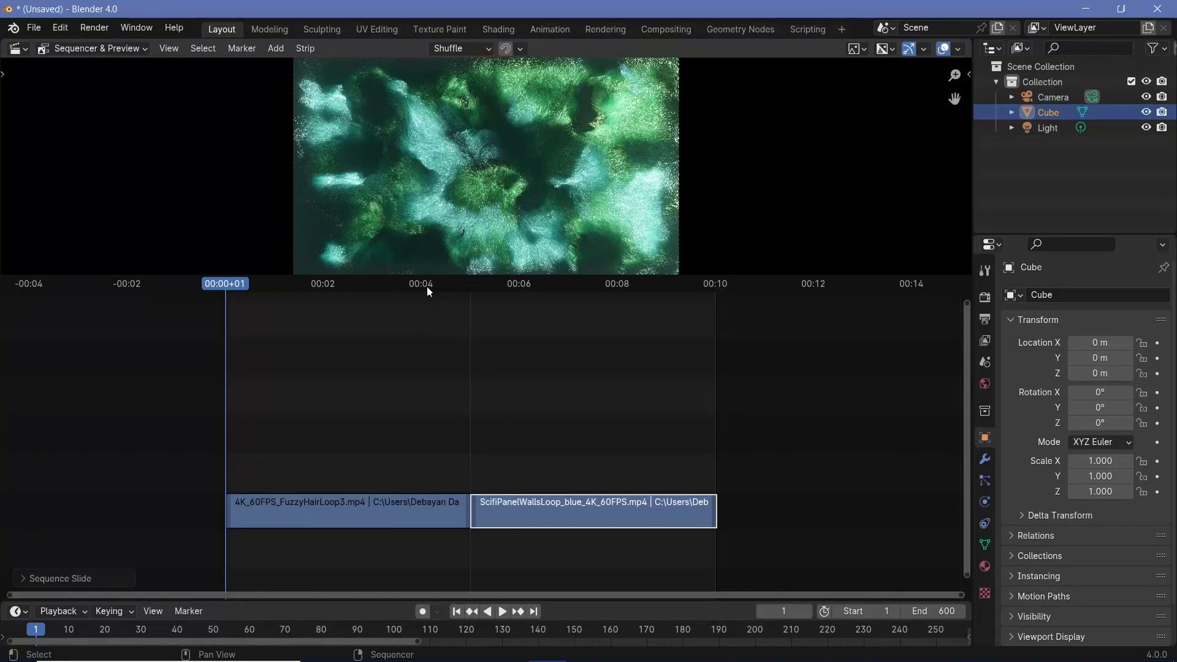
{"action": "left_click_drag", "start_coordinate": [426, 286], "coordinate": [470, 528]}
{"action": "key", "text": "space"}
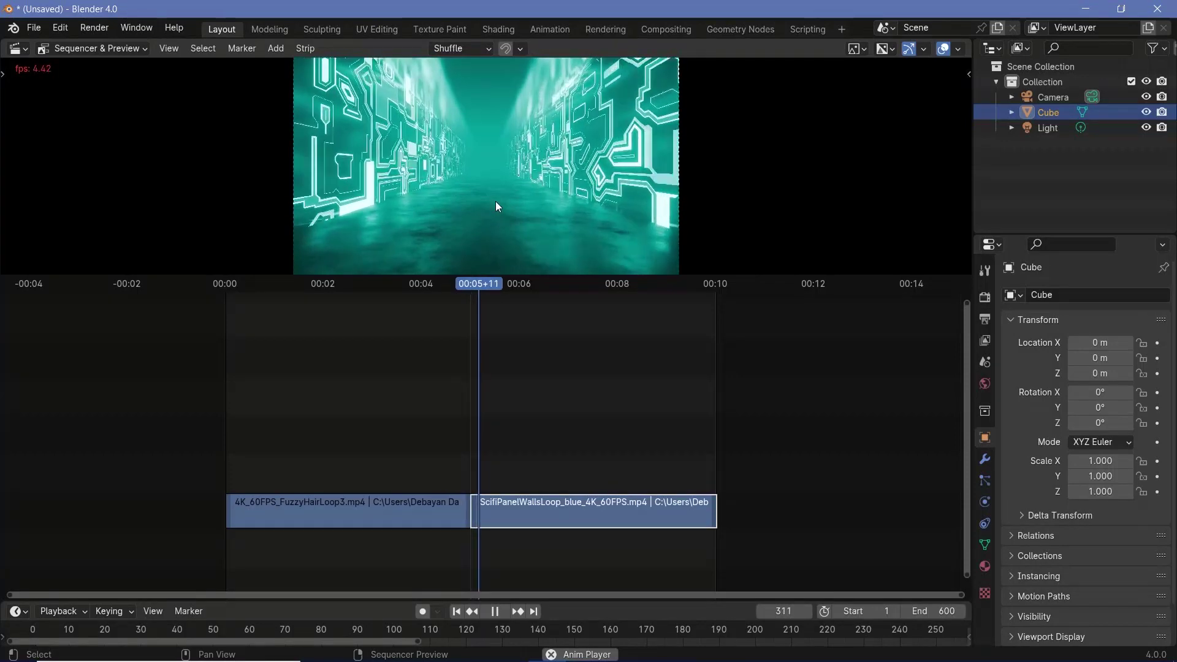
{"action": "key", "text": "space"}
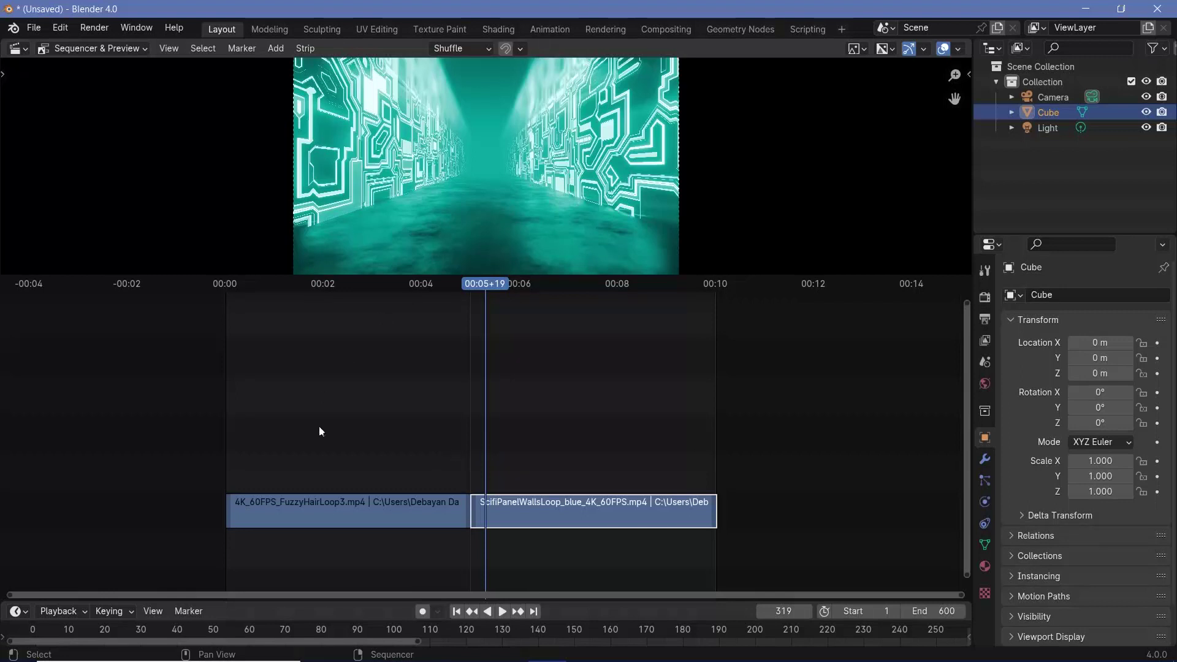
Create a new empty scene, Scene.001, and show it in the sequencer
{"action": "left_click", "coordinate": [997, 27]}
{"action": "left_click", "coordinate": [958, 57]}
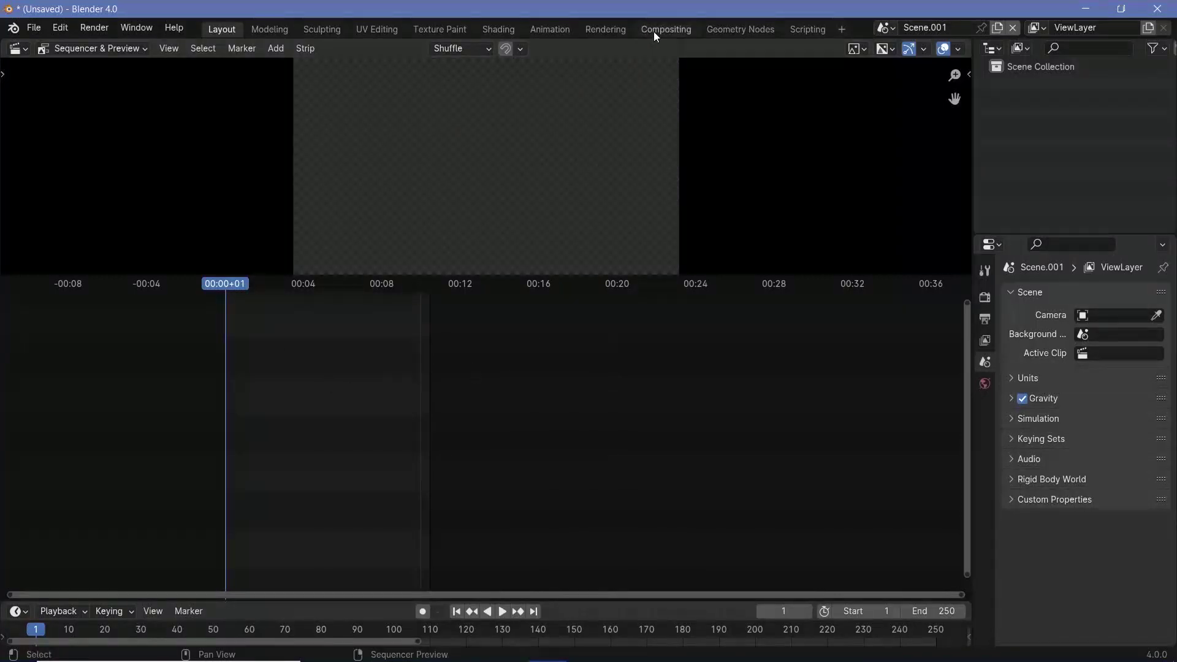
{"action": "left_click", "coordinate": [18, 49]}
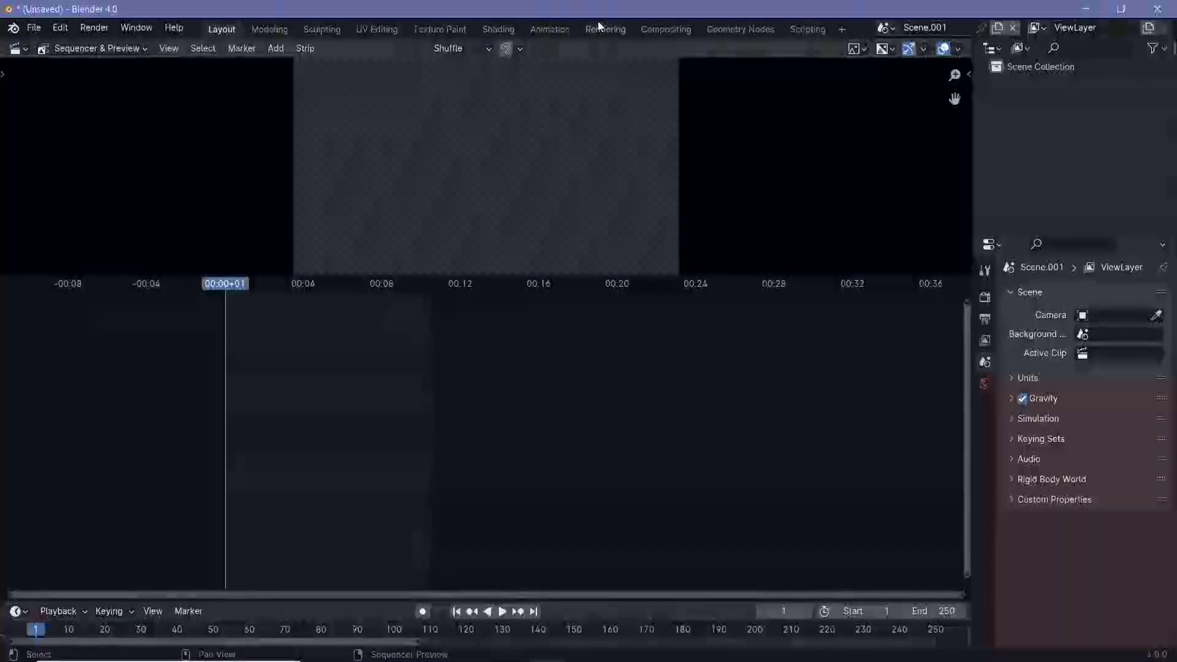
Enable Use Nodes in Compositing, move Render Layers left, and cut its link to Composite
{"action": "left_click", "coordinate": [640, 30]}
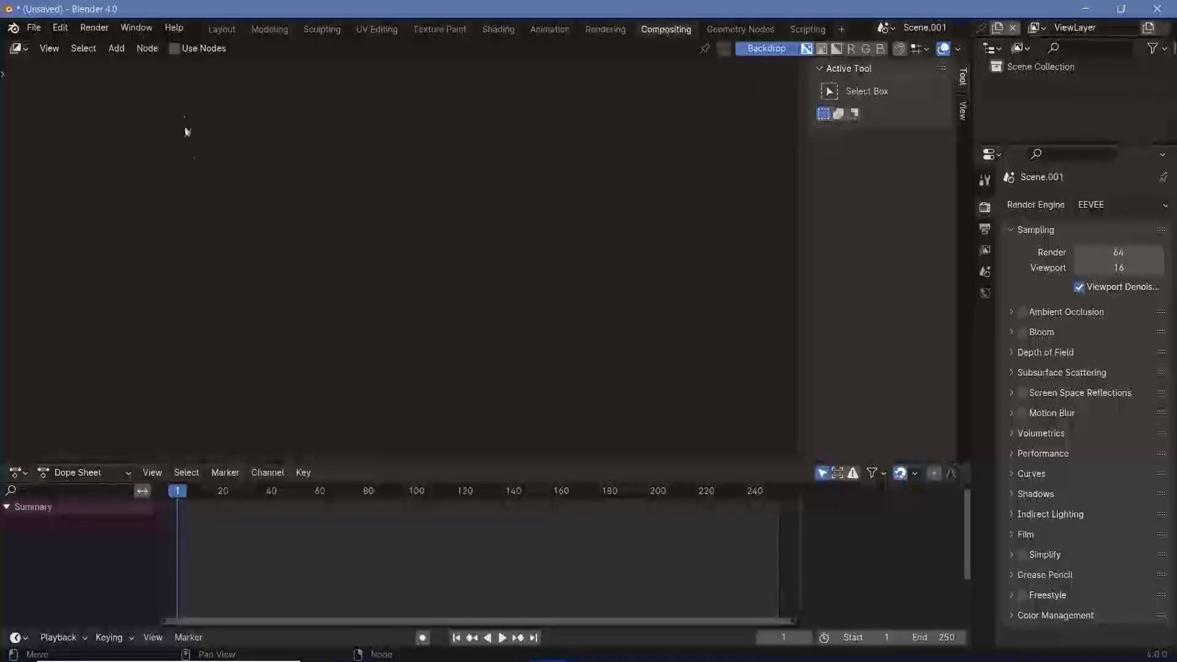
{"action": "left_click", "coordinate": [174, 49]}
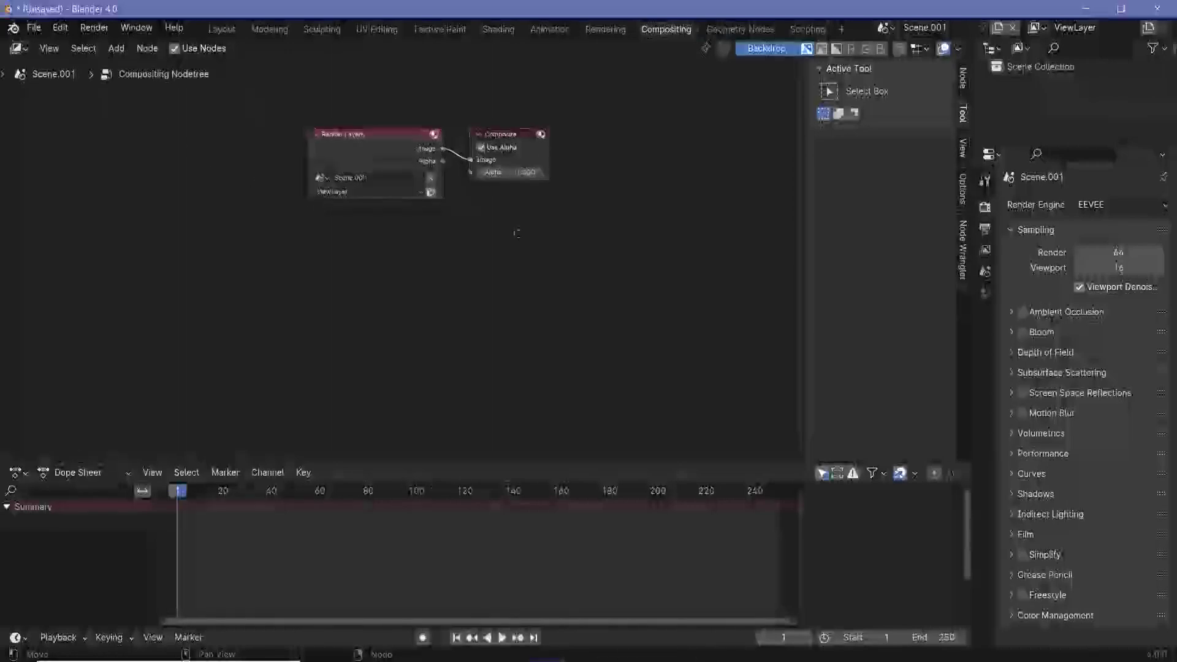
{"action": "key", "text": "Home"}
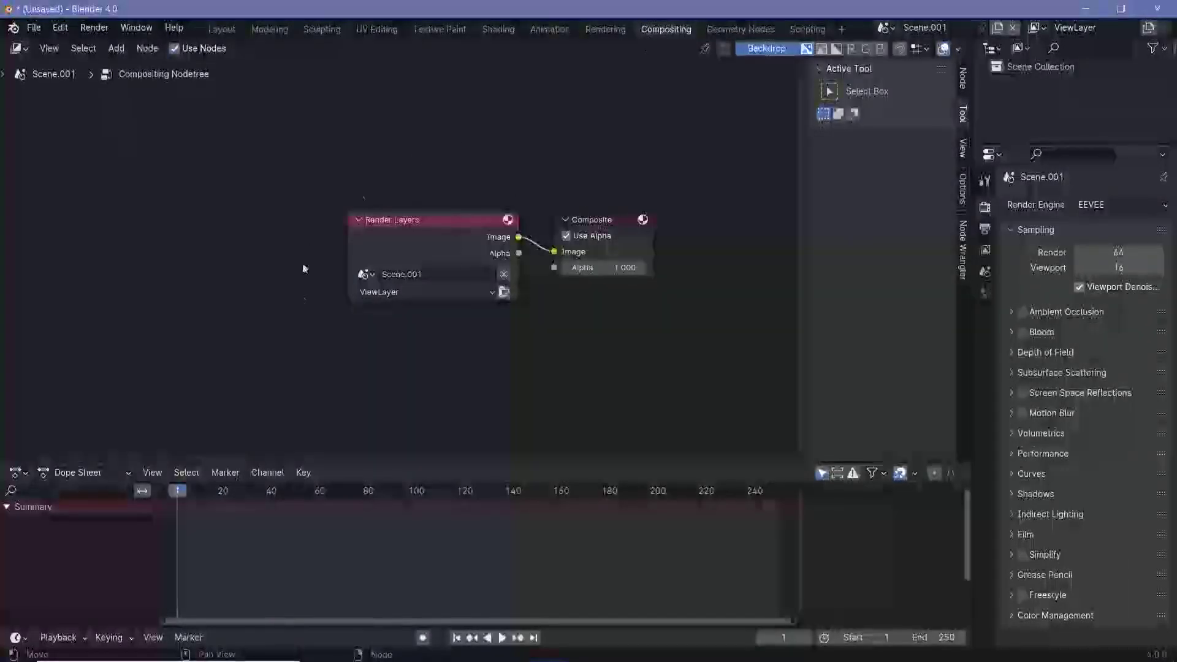
{"action": "left_click_drag", "start_coordinate": [446, 220], "coordinate": [311, 201]}
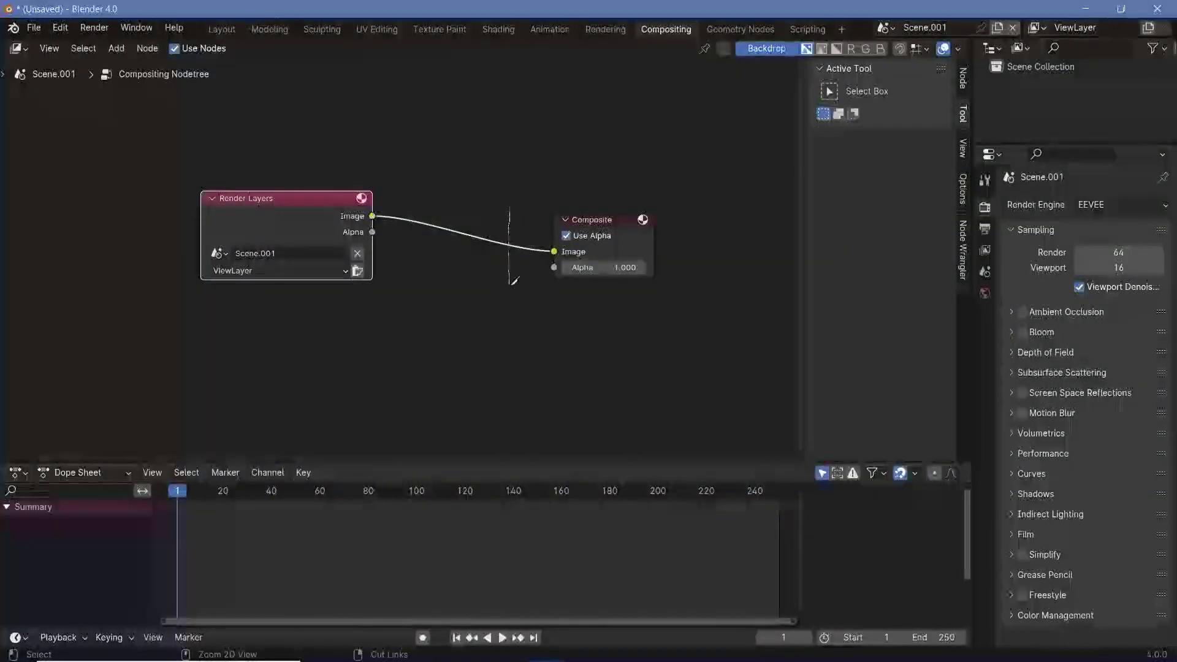
{"action": "right_click_drag", "start_coordinate": [513, 281], "coordinate": [510, 285], "text": "ctrl"}
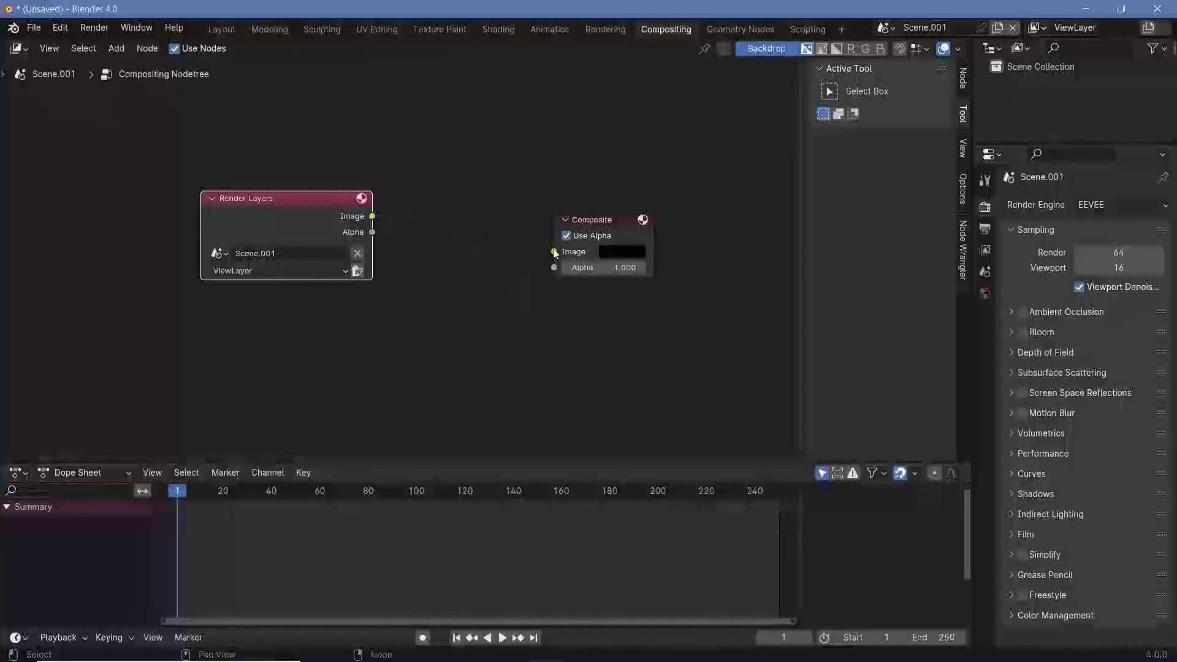
{"action": "key", "text": "Home"}
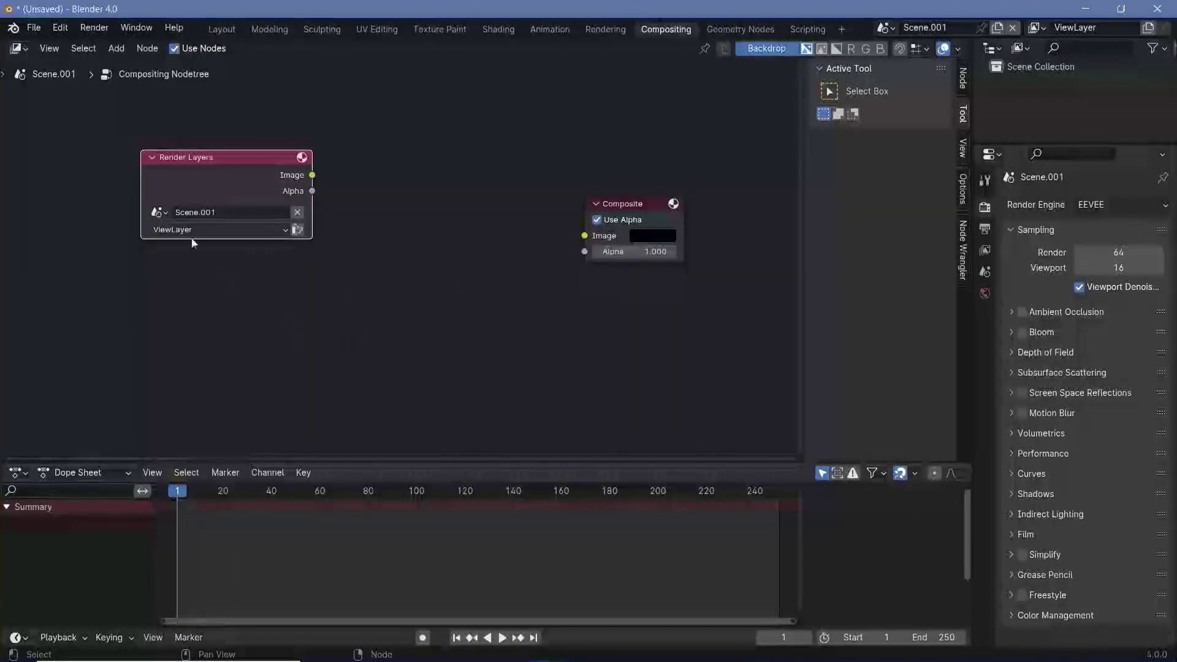
Add a Movie Clip node loaded with Transition1_4K_60FPS.mp4
{"action": "left_click", "coordinate": [117, 48]}
{"action": "mouse_move", "coordinate": [150, 67]}
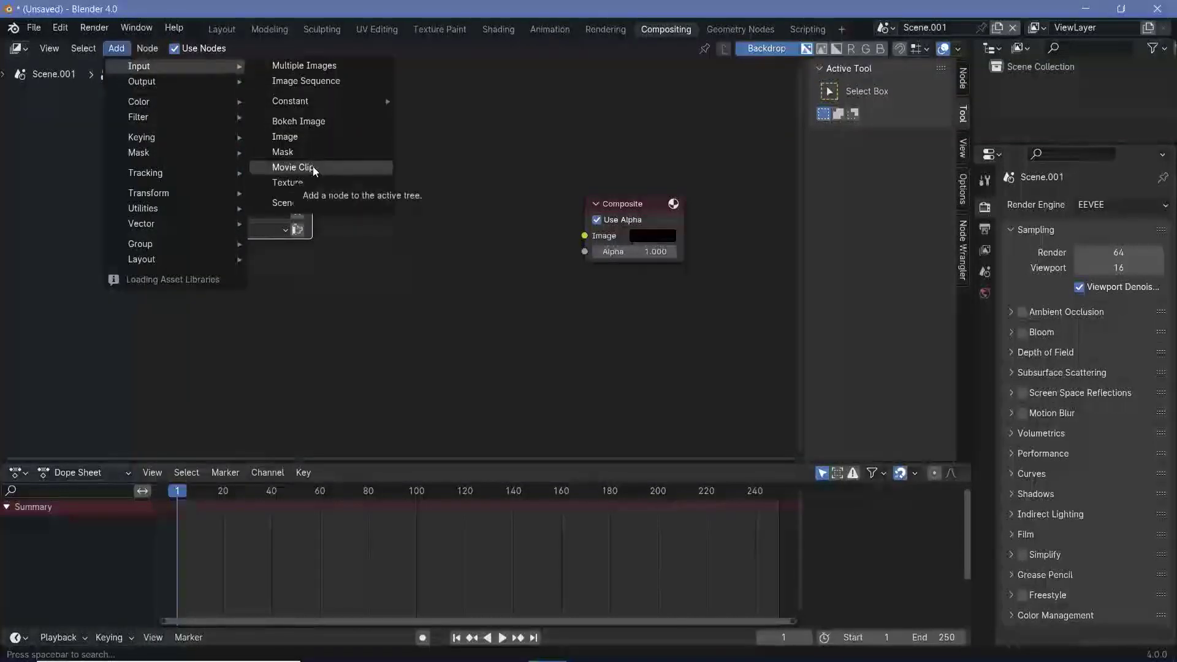
{"action": "left_click", "coordinate": [313, 167]}
{"action": "left_click", "coordinate": [373, 216]}
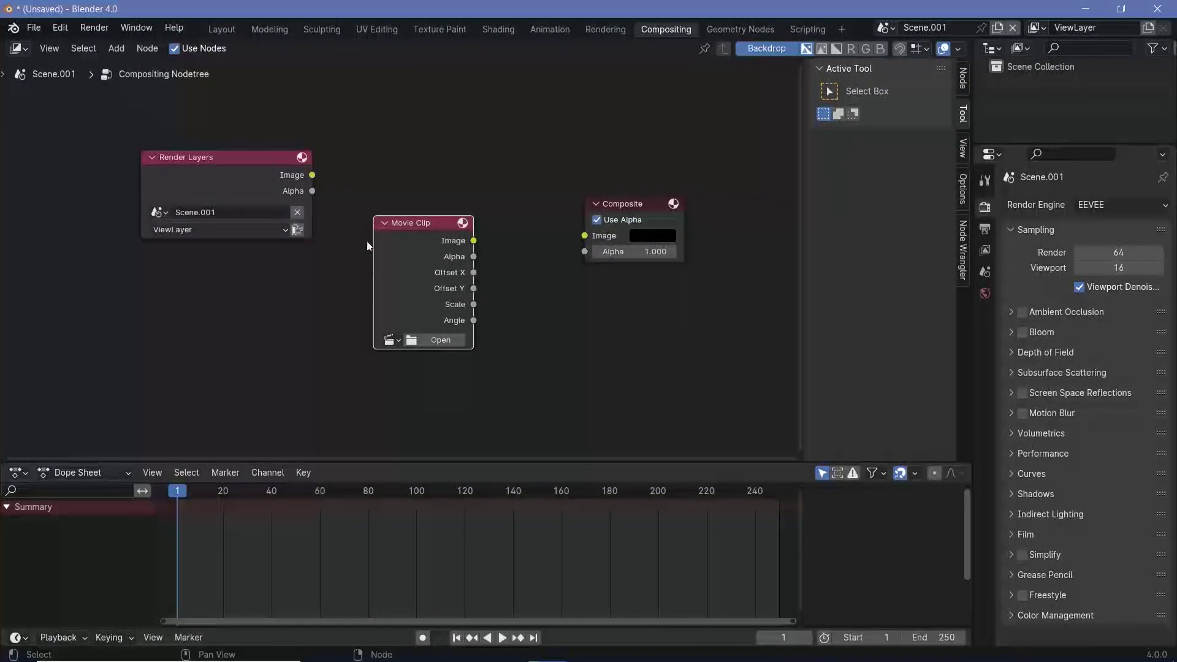
{"action": "left_click", "coordinate": [441, 341]}
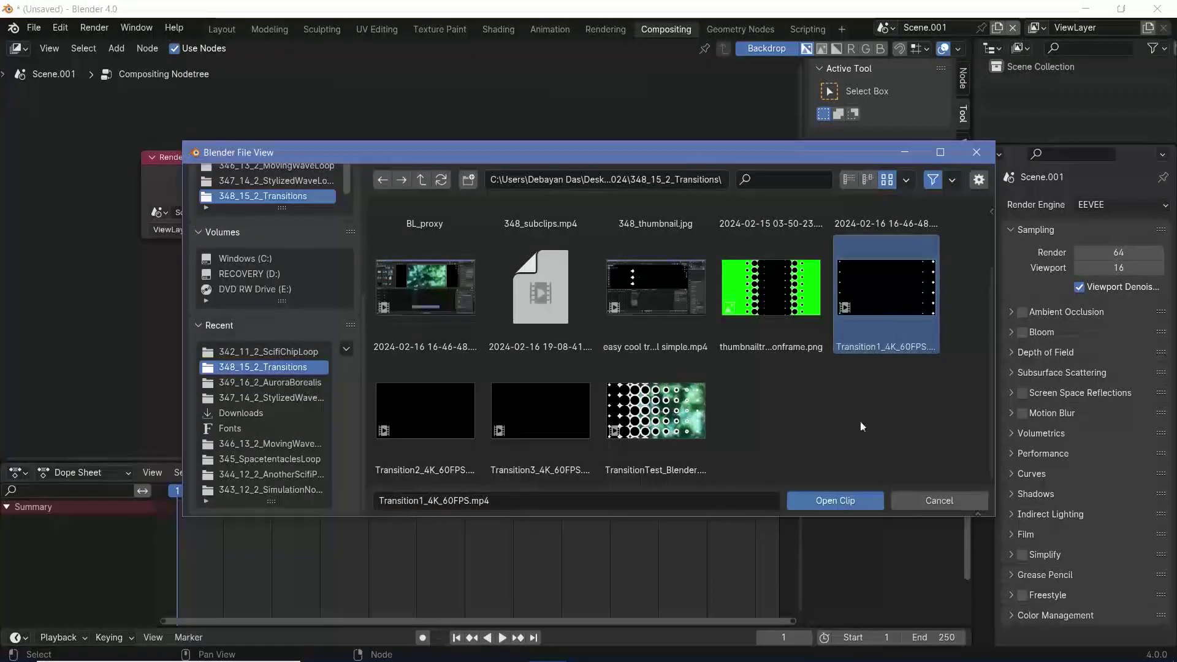
{"action": "left_click", "coordinate": [843, 499]}
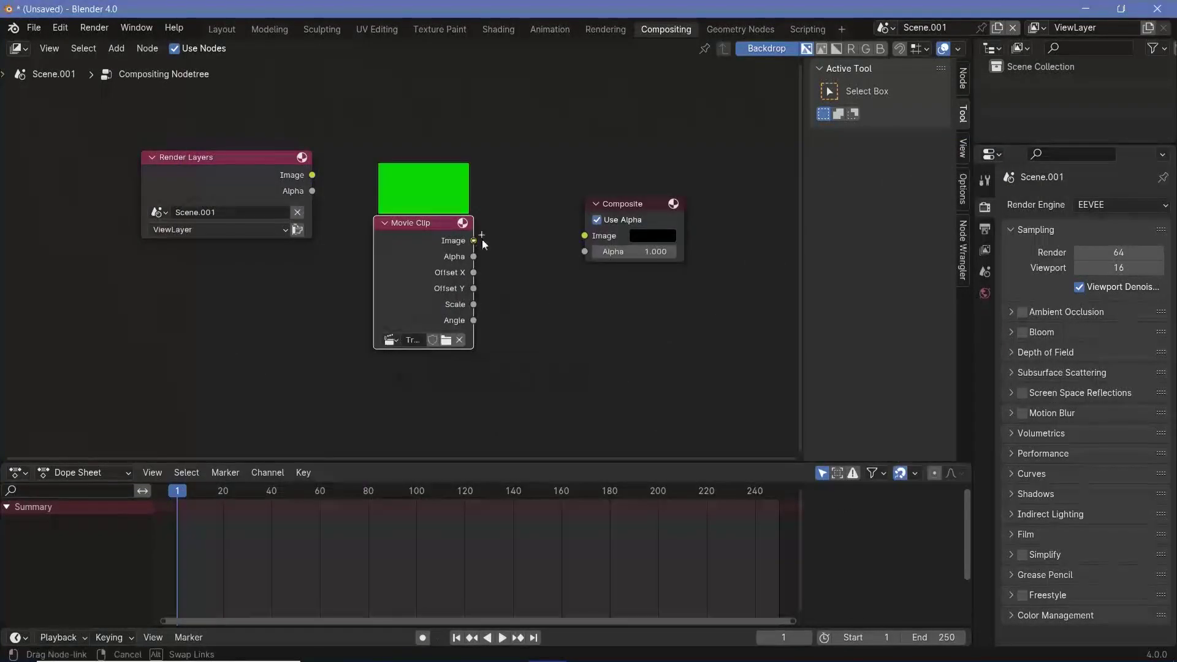
Link the clip's Image to Composite and add a Viewer node fed by it
{"action": "left_click_drag", "start_coordinate": [482, 239], "coordinate": [584, 234]}
{"action": "left_click_drag", "start_coordinate": [466, 288], "coordinate": [297, 383]}
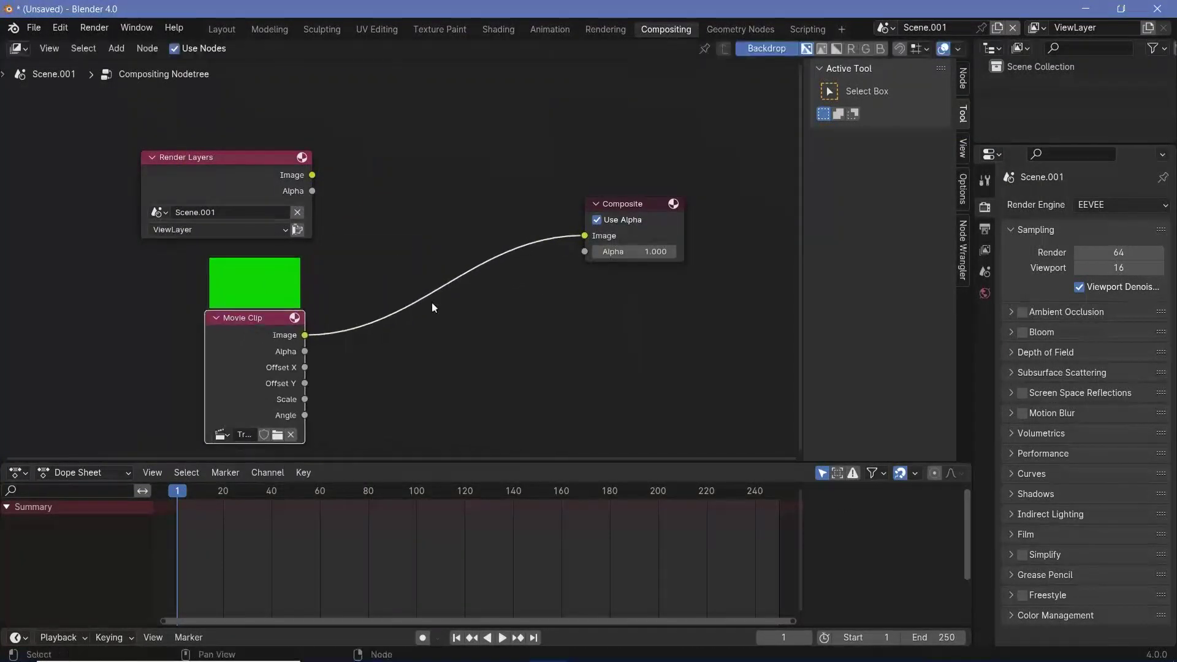
{"action": "scroll", "coordinate": [472, 296], "scroll_direction": "down", "scroll_amount": 2}
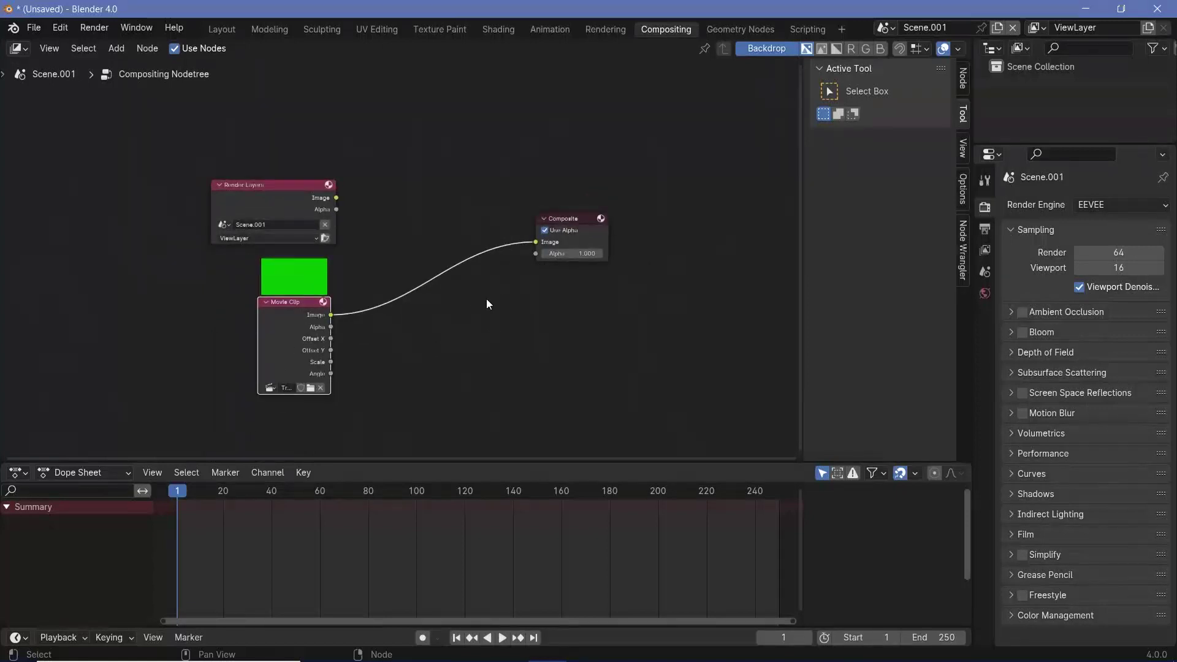
{"action": "left_click", "coordinate": [295, 323], "text": "ctrl+shift"}
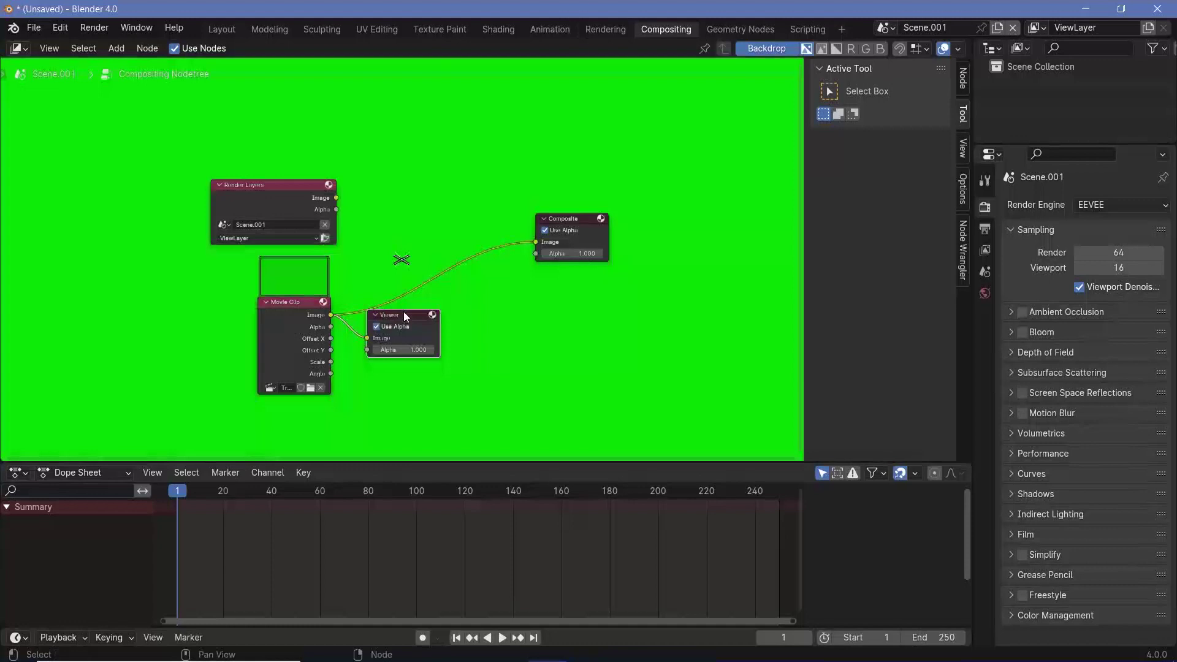
{"action": "left_click_drag", "start_coordinate": [403, 311], "coordinate": [603, 304]}
Place the Viewer below Composite and join both links into one reroute point
{"action": "left_click_drag", "start_coordinate": [589, 221], "coordinate": [624, 233]}
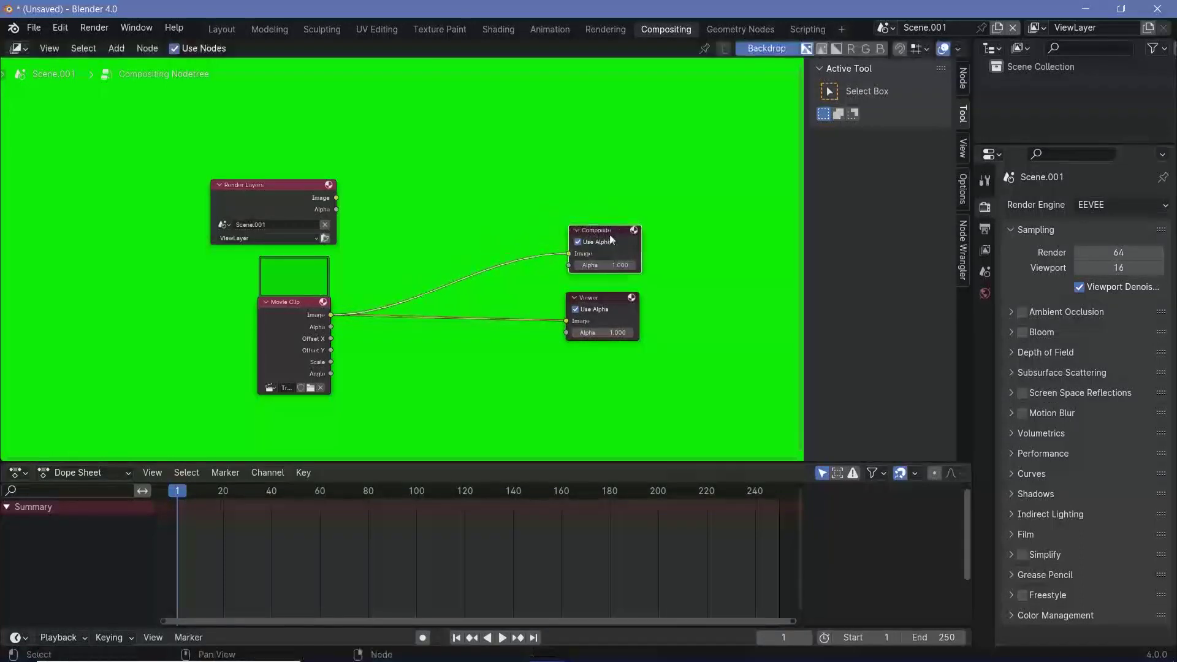
{"action": "right_click_drag", "start_coordinate": [545, 234], "coordinate": [542, 358], "text": "ctrl"}
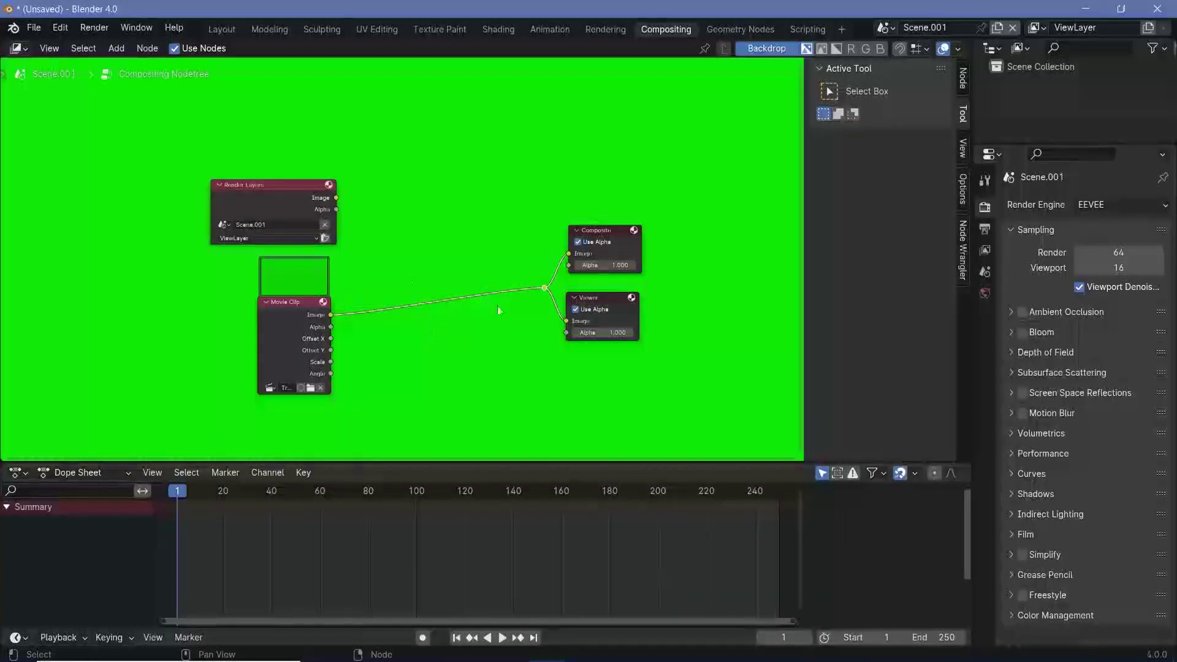
{"action": "scroll", "coordinate": [435, 326], "scroll_direction": "down", "scroll_amount": 1}
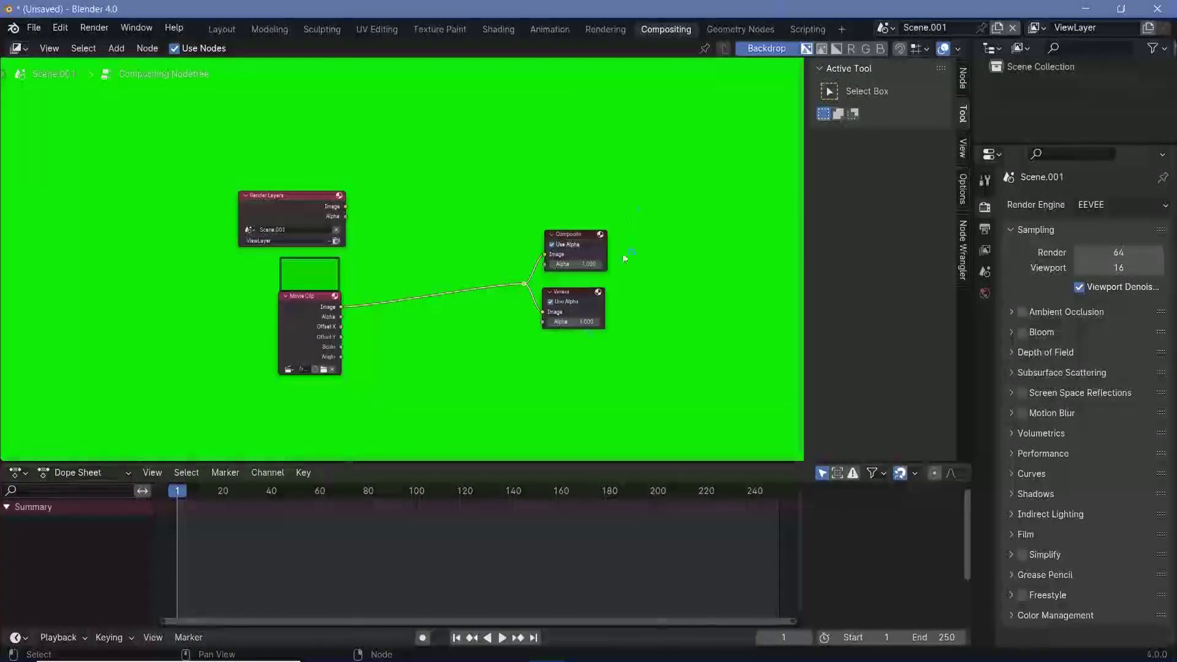
Turn on the Backdrop and resize it with V and Alt+V
{"action": "left_click", "coordinate": [781, 49]}
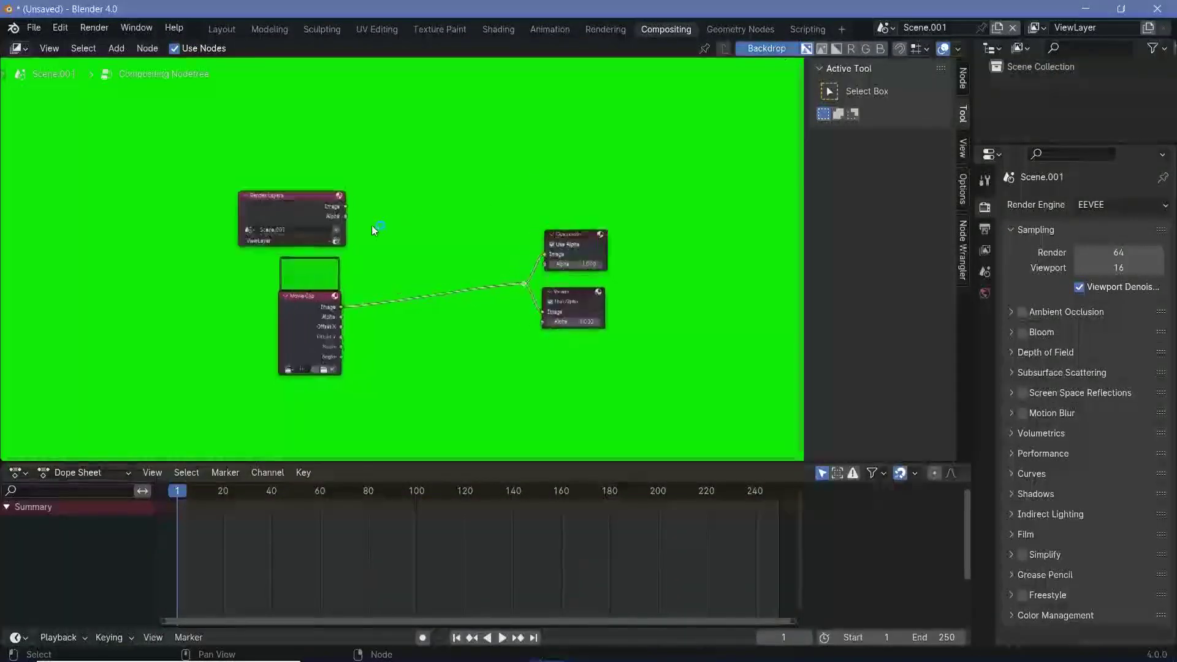
{"action": "scroll", "coordinate": [372, 226], "scroll_direction": "up", "scroll_amount": 1}
{"action": "scroll", "coordinate": [395, 248], "scroll_direction": "up", "scroll_amount": 2}
{"action": "scroll", "coordinate": [395, 248], "scroll_direction": "down", "scroll_amount": 2}
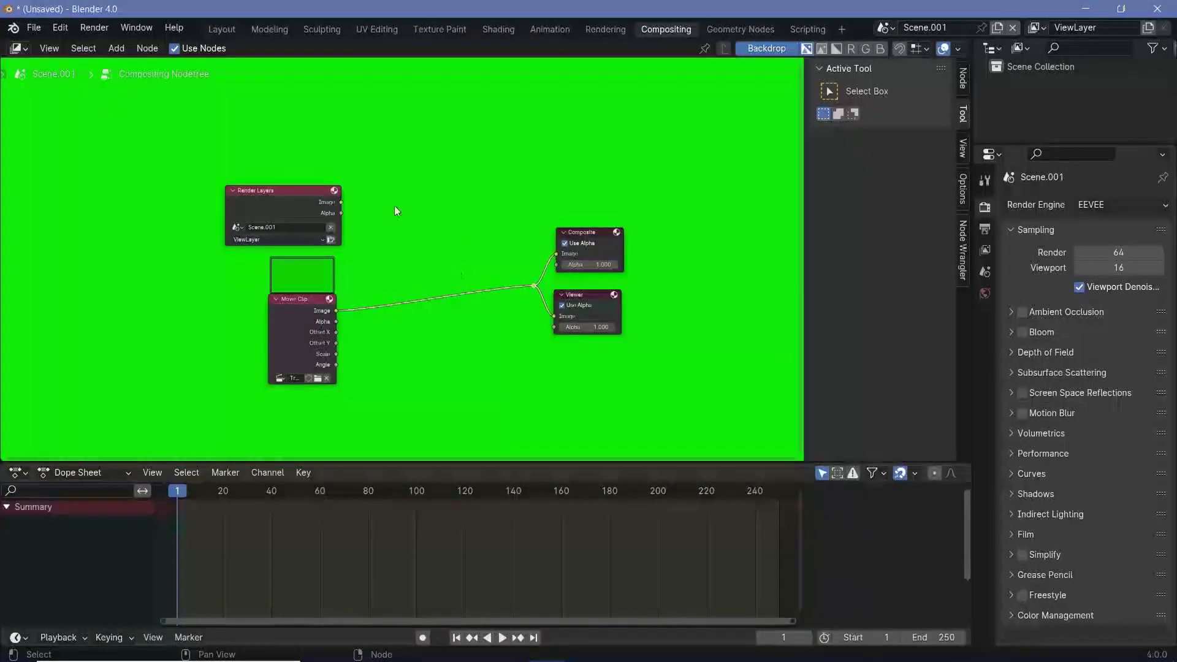
{"action": "key", "text": "v"}
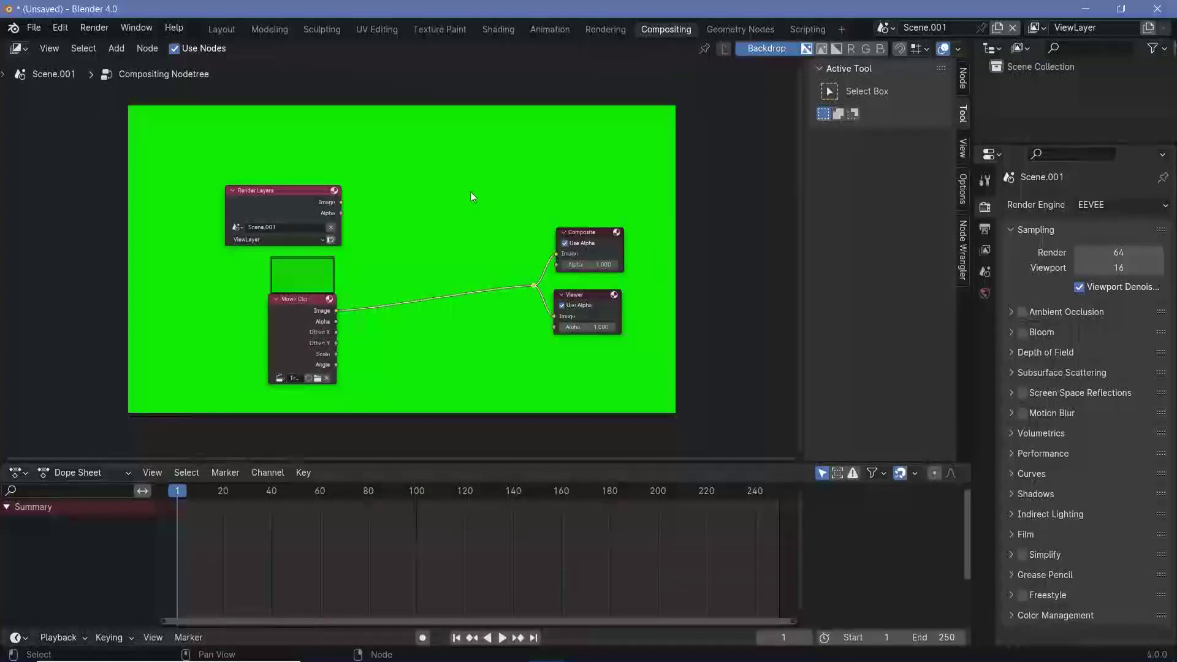
{"action": "key", "text": "alt+v"}
{"action": "key", "text": "alt+v"}
{"action": "key", "text": "alt+v"}
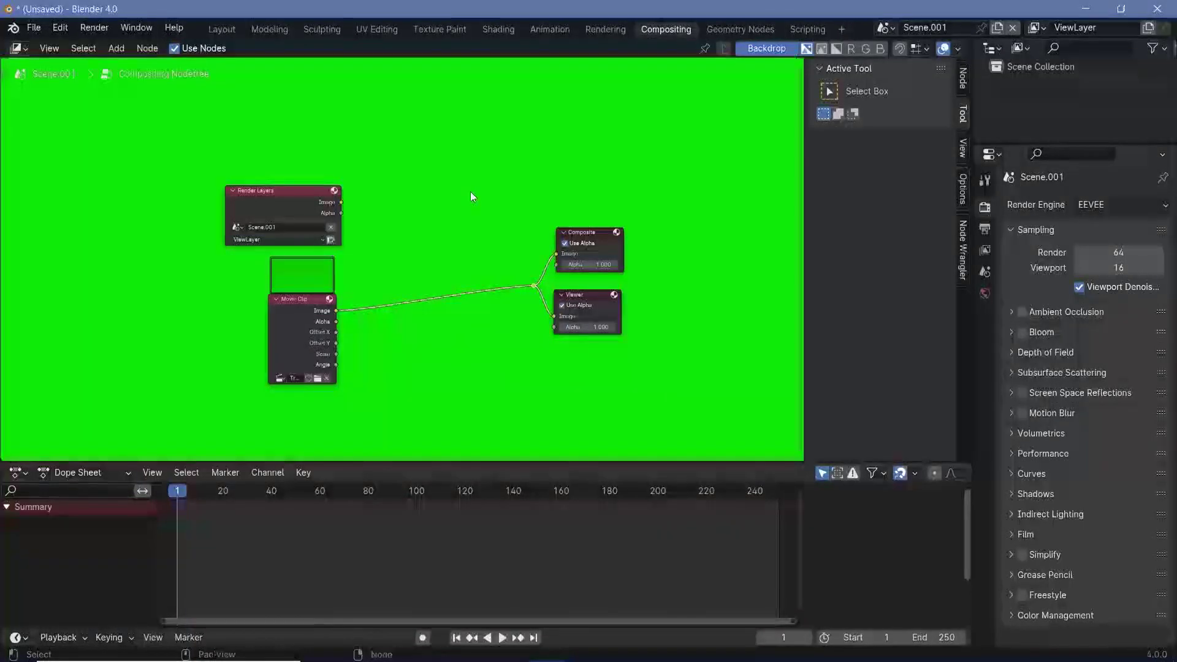
{"action": "key", "text": "v"}
{"action": "key", "text": "v"}
{"action": "key", "text": "v"}
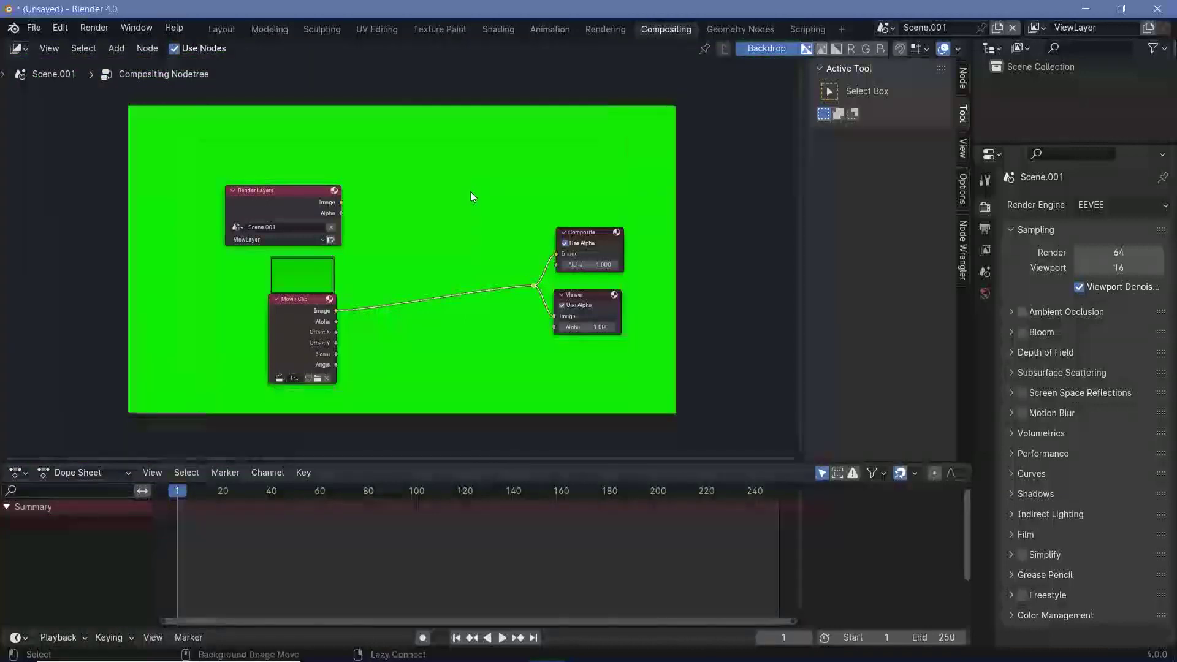
{"action": "key", "text": "alt+v"}
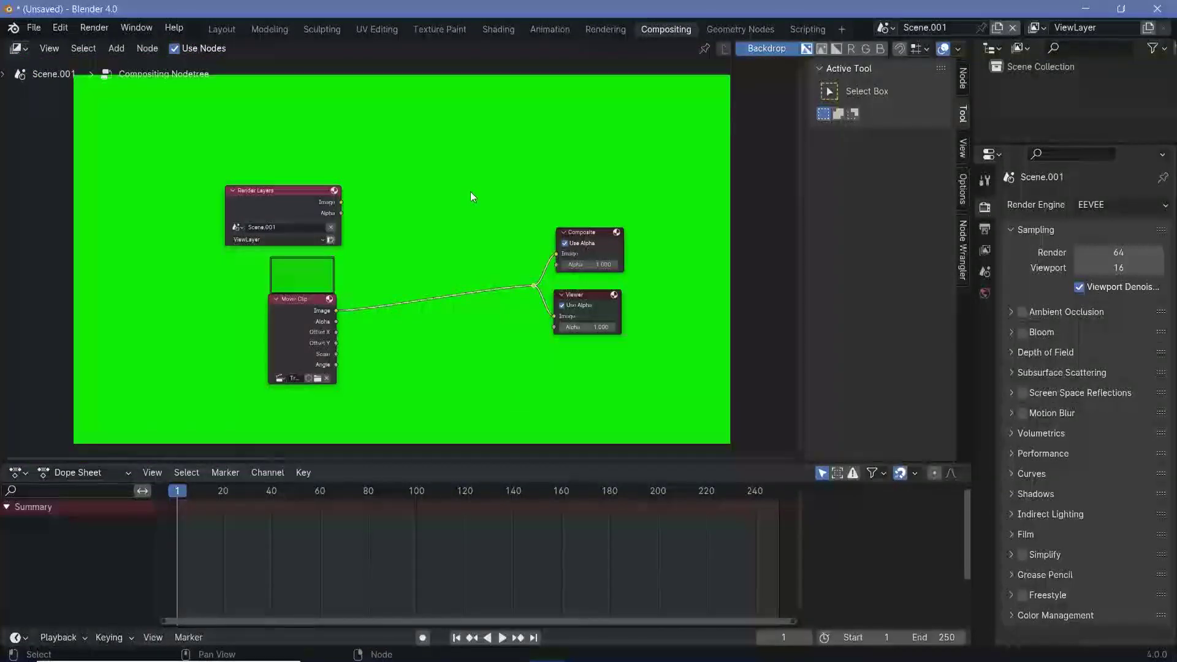
Insert a Chroma Key node onto the link between the Movie Clip and outputs
{"action": "scroll", "coordinate": [462, 299], "scroll_direction": "up", "scroll_amount": 2}
{"action": "key", "text": "shift+a"}
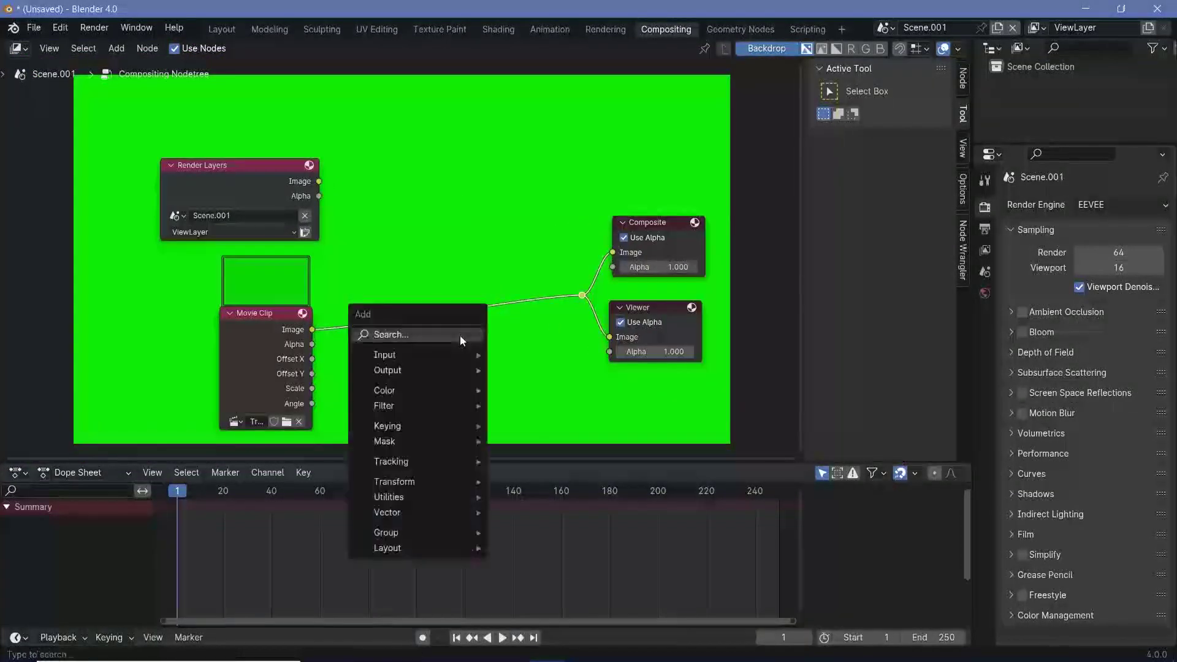
{"action": "left_click", "coordinate": [459, 336]}
{"action": "type", "text": "chroma"}
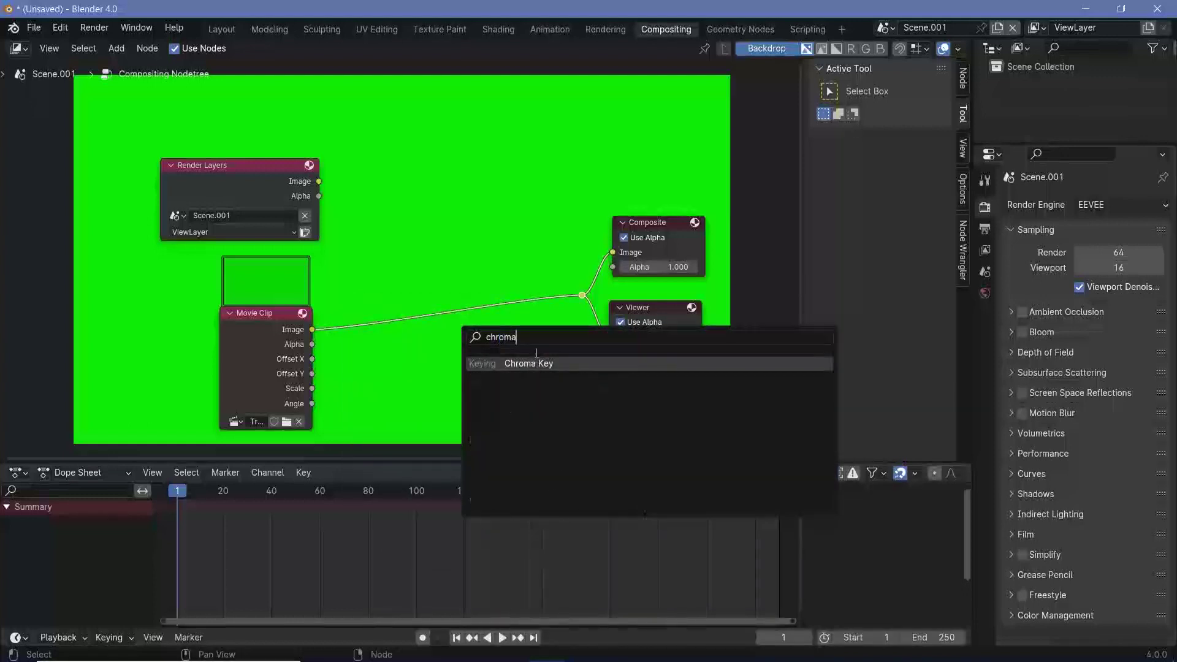
{"action": "key", "text": "Return"}
{"action": "left_click", "coordinate": [363, 293]}
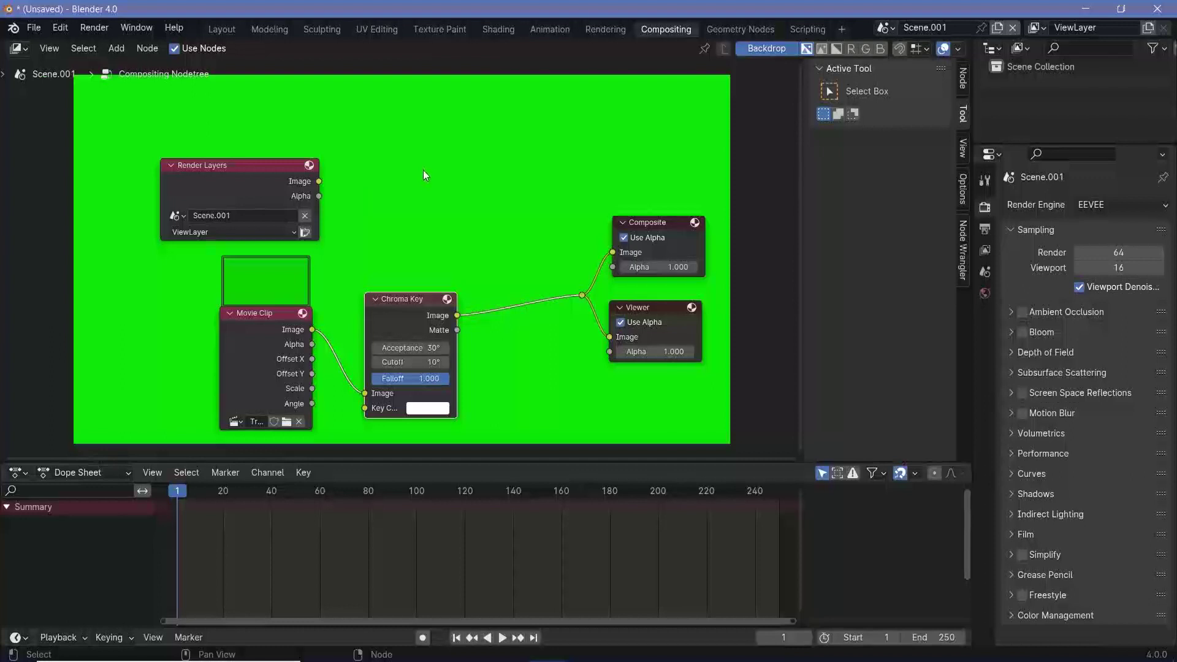
Sample the green backdrop as the Key Color and check frames 88 and 67
{"action": "left_click", "coordinate": [436, 413]}
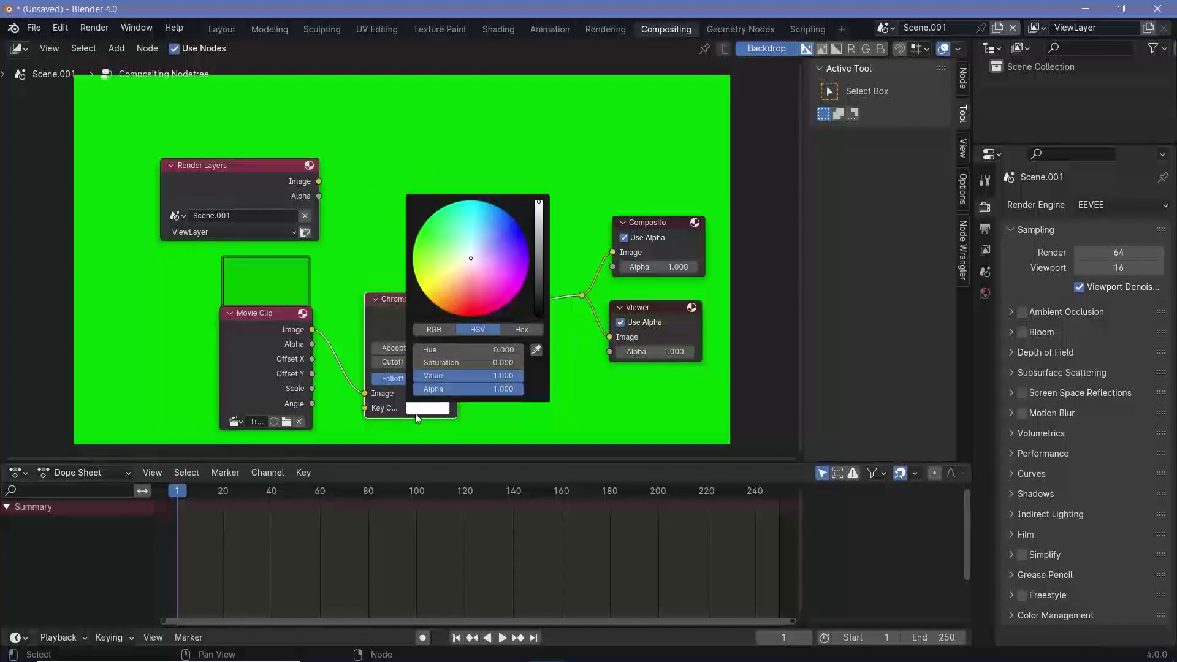
{"action": "left_click", "coordinate": [536, 350]}
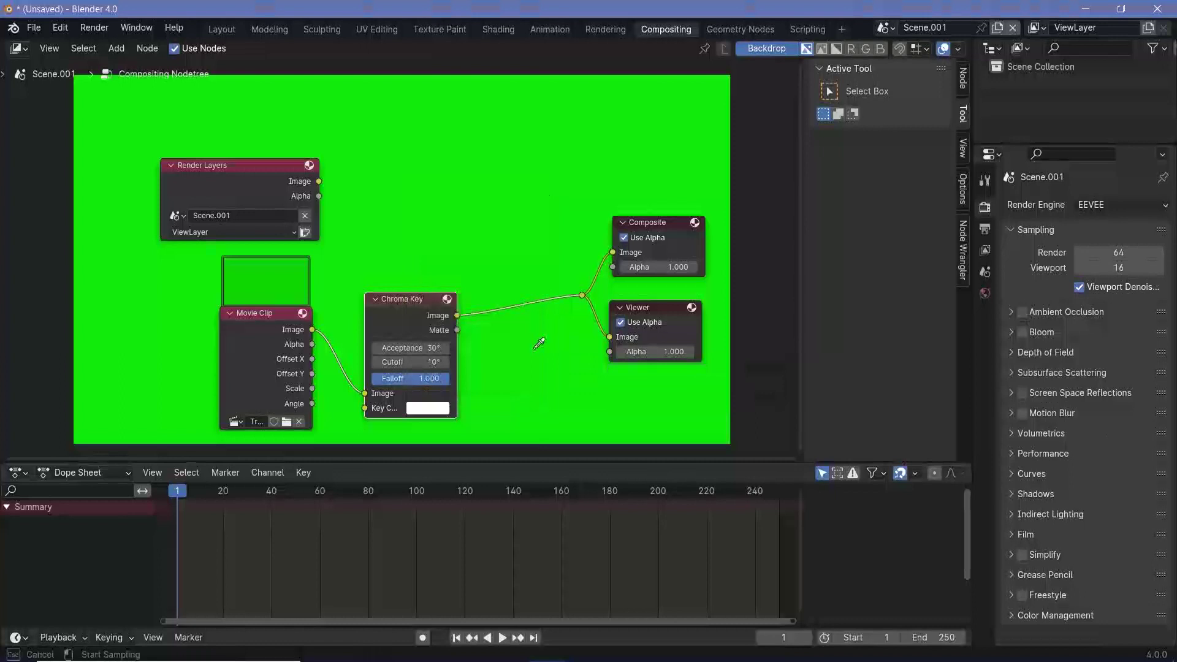
{"action": "left_click", "coordinate": [492, 117]}
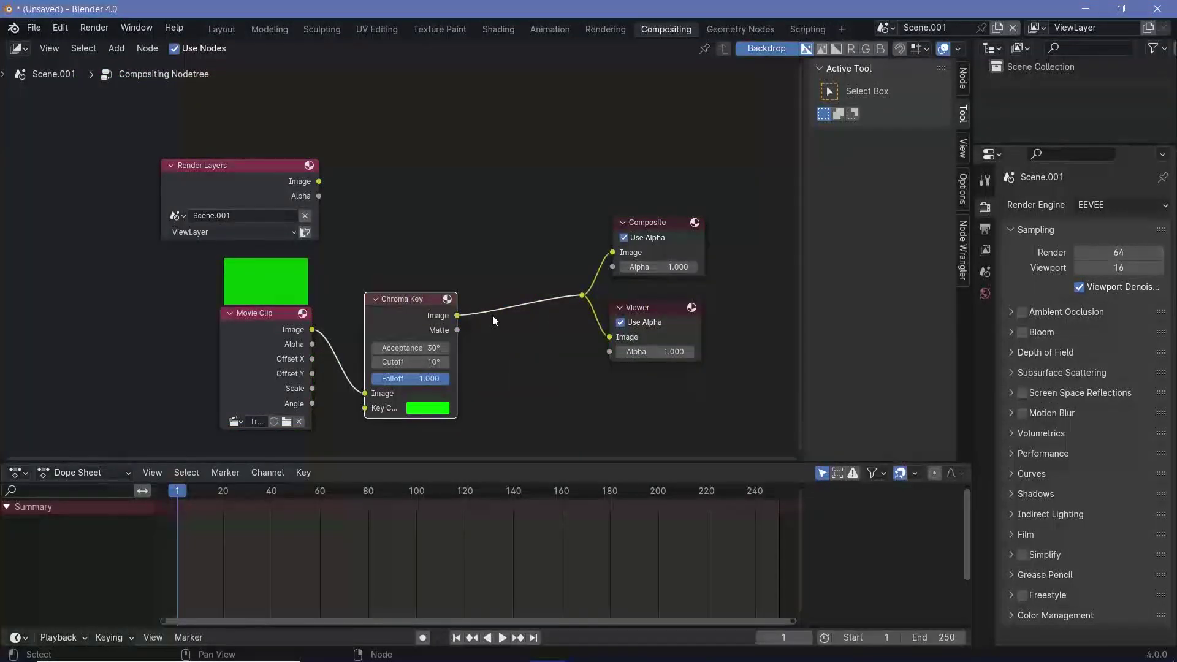
{"action": "left_click", "coordinate": [388, 493]}
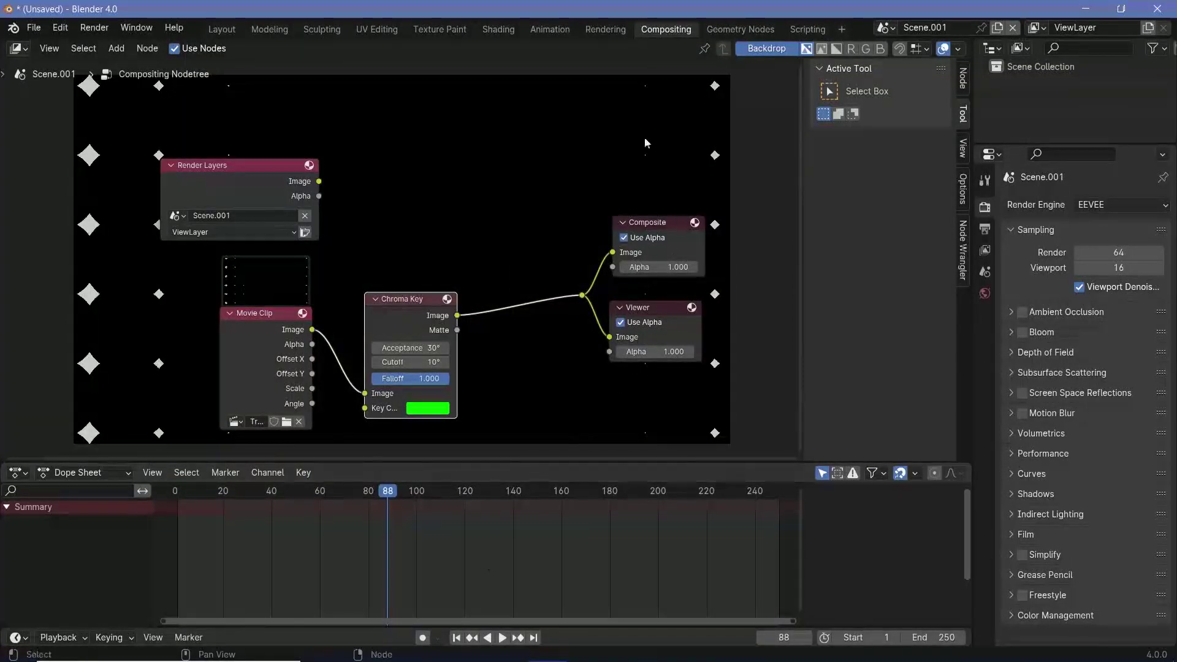
{"action": "left_click", "coordinate": [337, 491]}
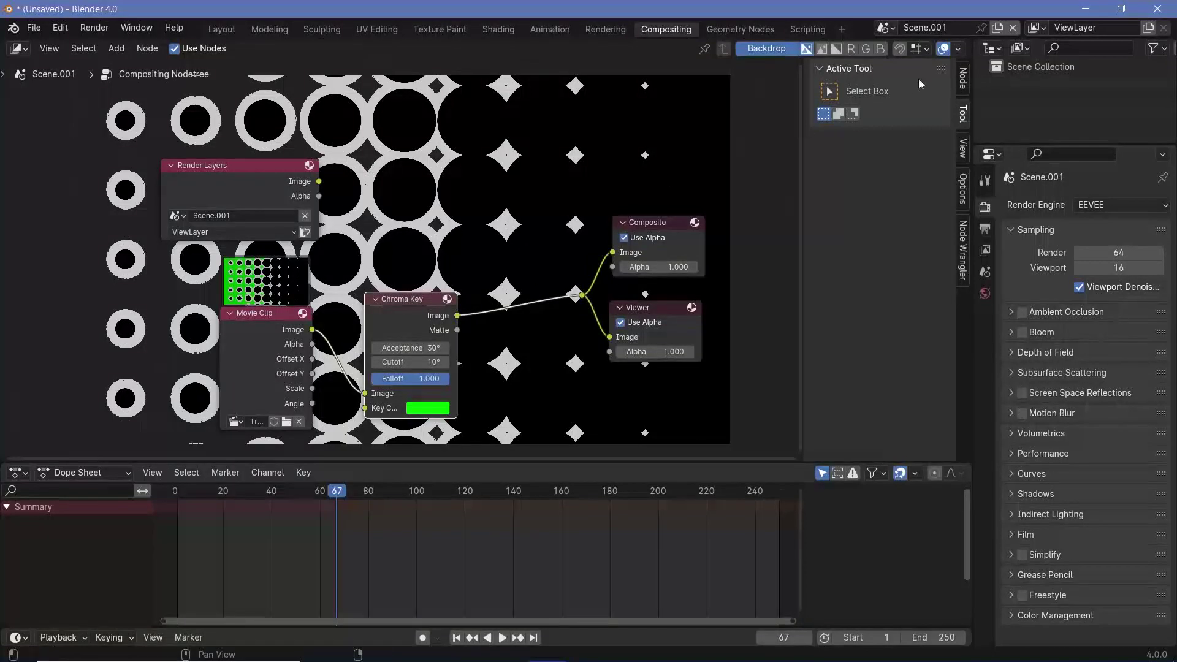
Switch back to the scene Scene and show it in Sequencer & Preview
{"action": "left_click", "coordinate": [889, 32]}
{"action": "left_click", "coordinate": [903, 51]}
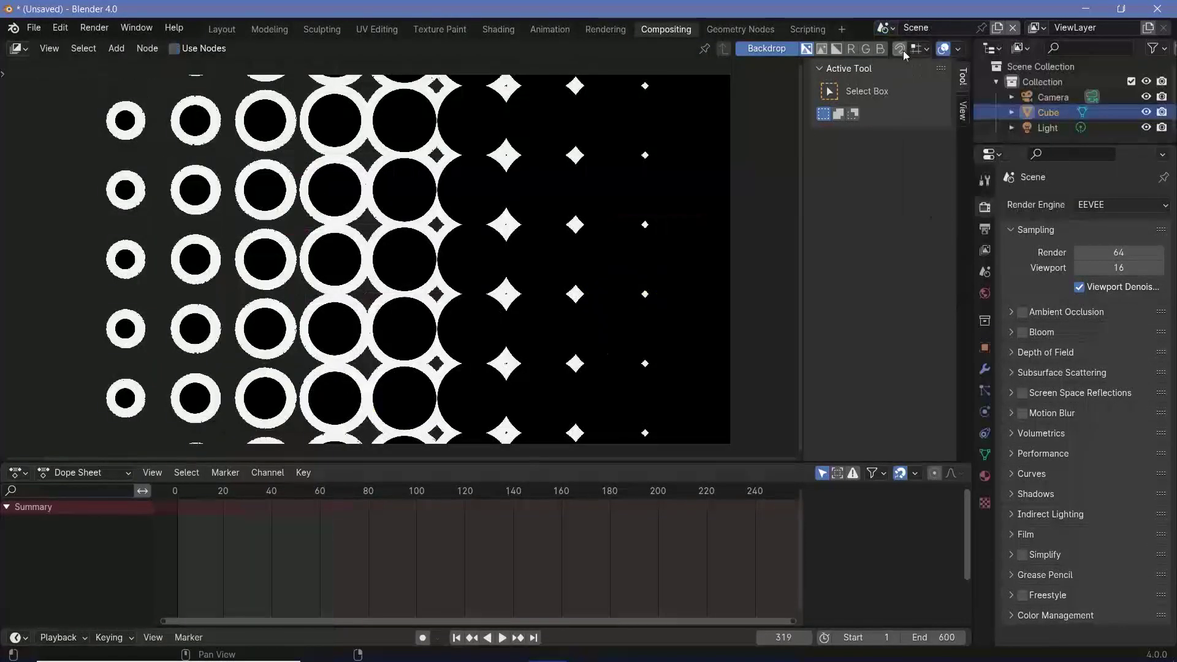
{"action": "left_click", "coordinate": [16, 48]}
{"action": "left_click", "coordinate": [62, 170]}
{"action": "left_click", "coordinate": [92, 48]}
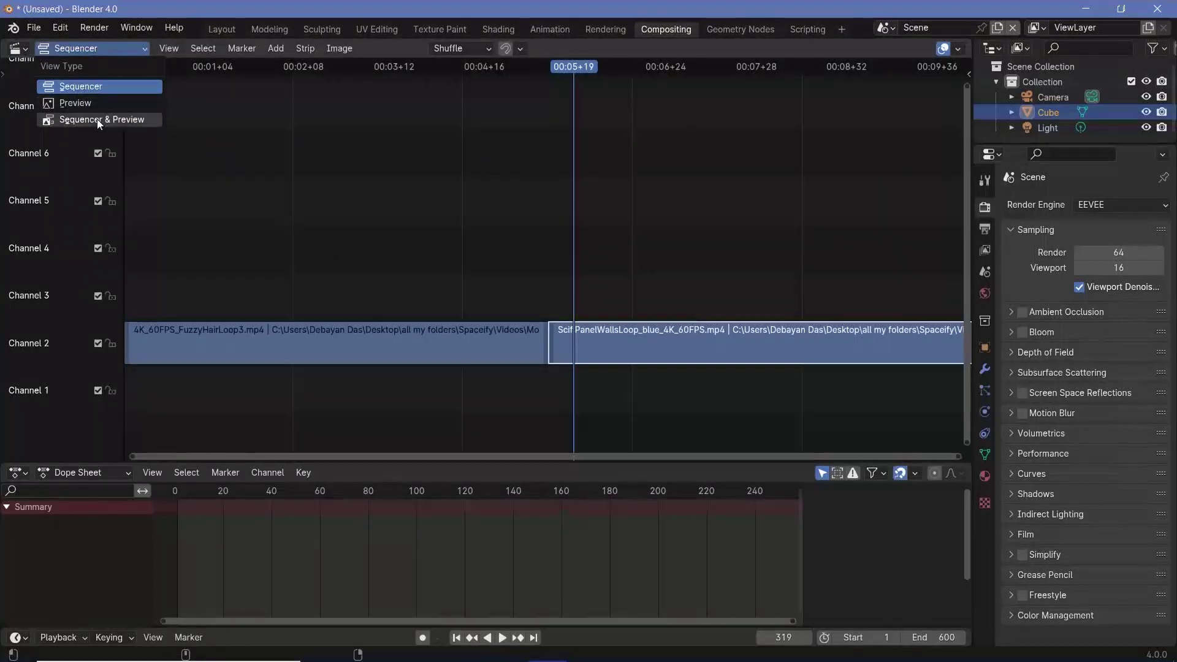
{"action": "left_click", "coordinate": [96, 119]}
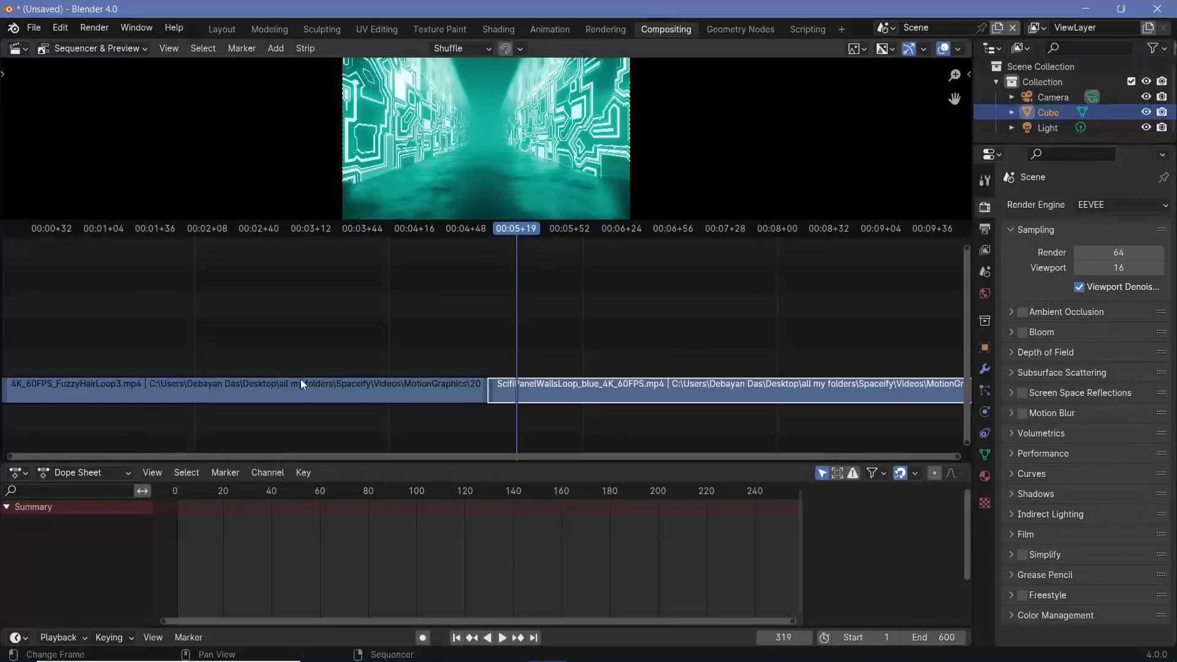
Add a Video Editing workspace and insert a Scene.001 strip on channel 2
{"action": "left_click", "coordinate": [843, 30]}
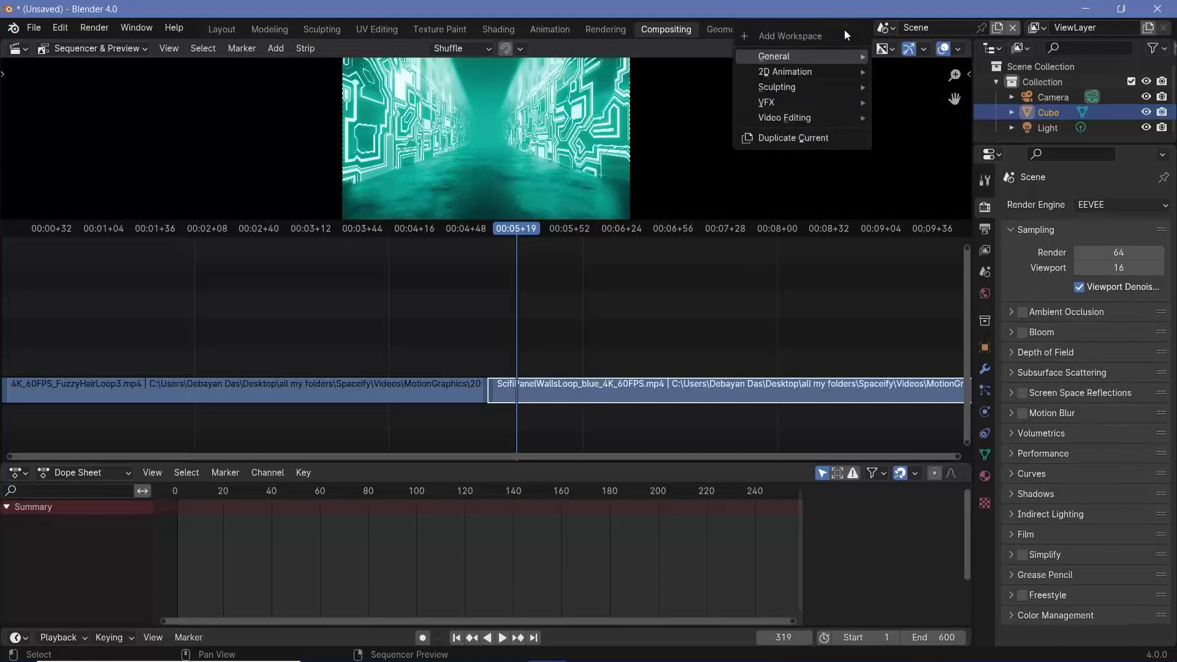
{"action": "mouse_move", "coordinate": [814, 116]}
{"action": "left_click", "coordinate": [943, 138]}
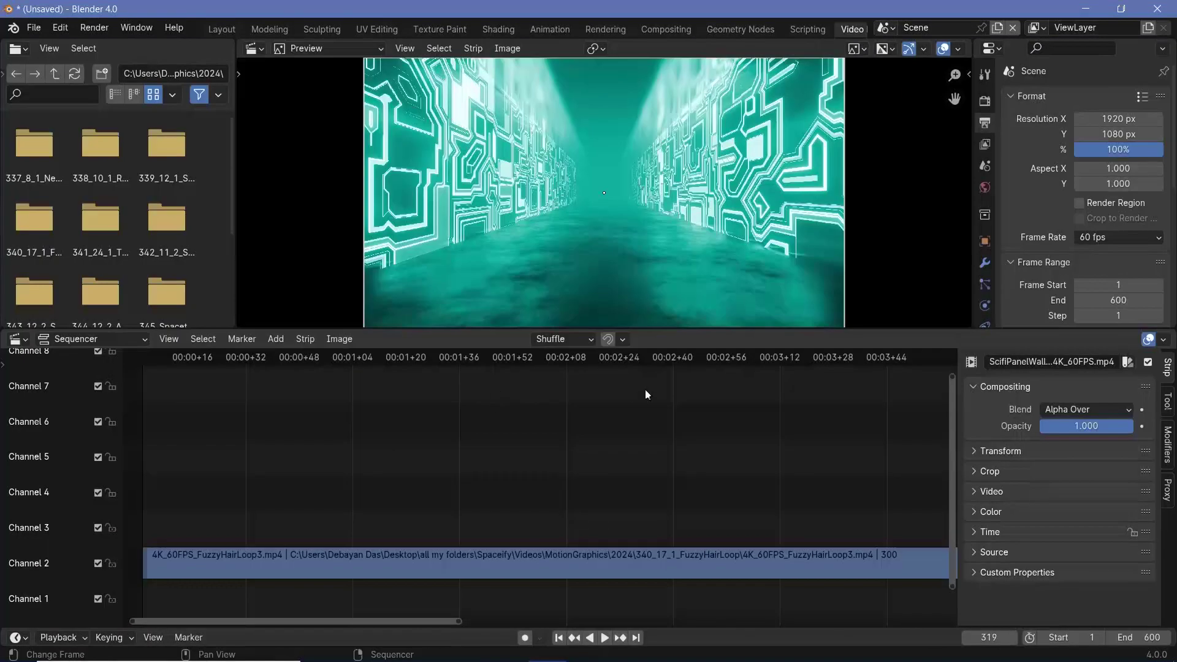
{"action": "scroll", "coordinate": [546, 515], "scroll_direction": "up", "scroll_amount": 3}
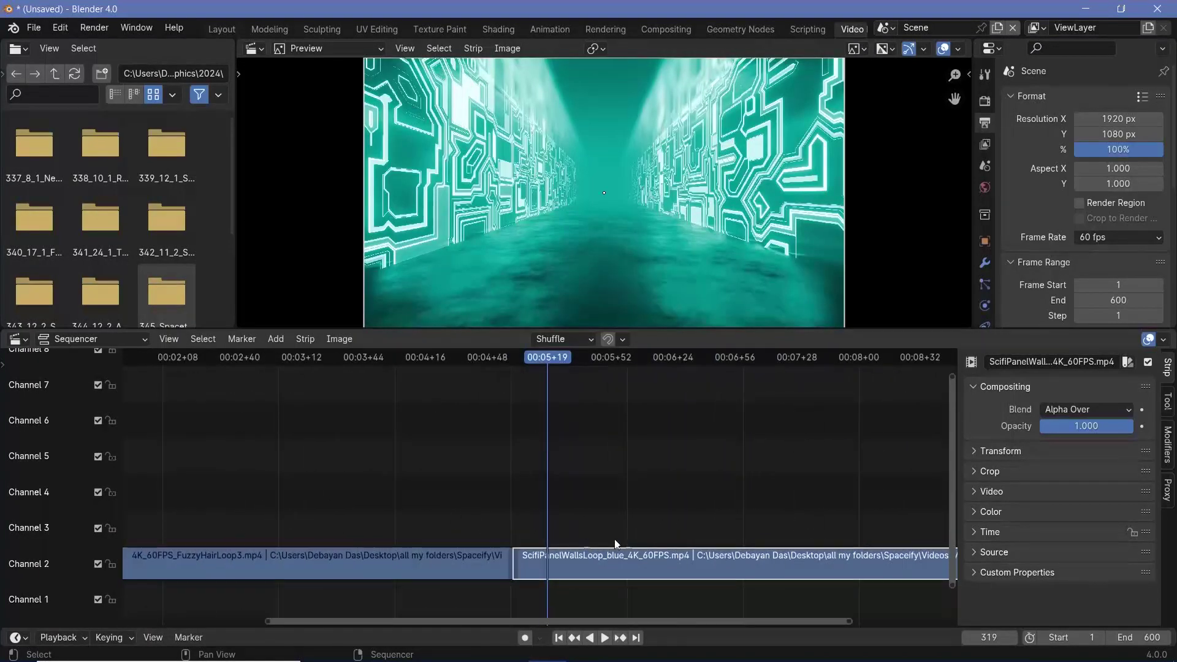
{"action": "left_click", "coordinate": [279, 339]}
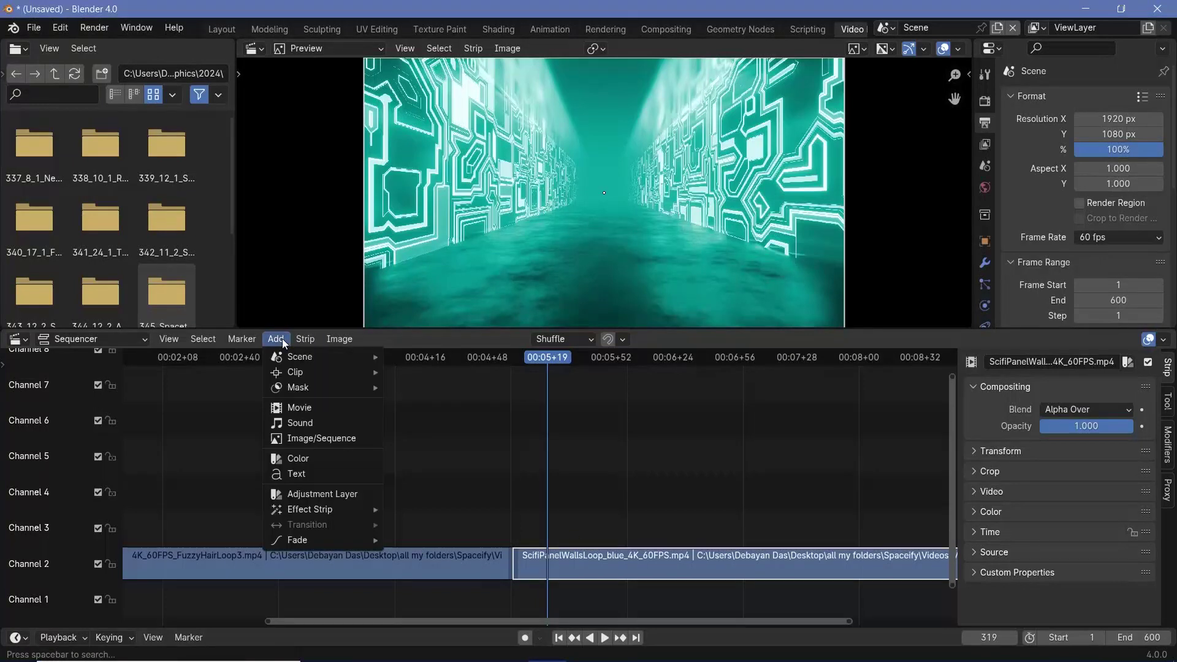
{"action": "mouse_move", "coordinate": [329, 358]}
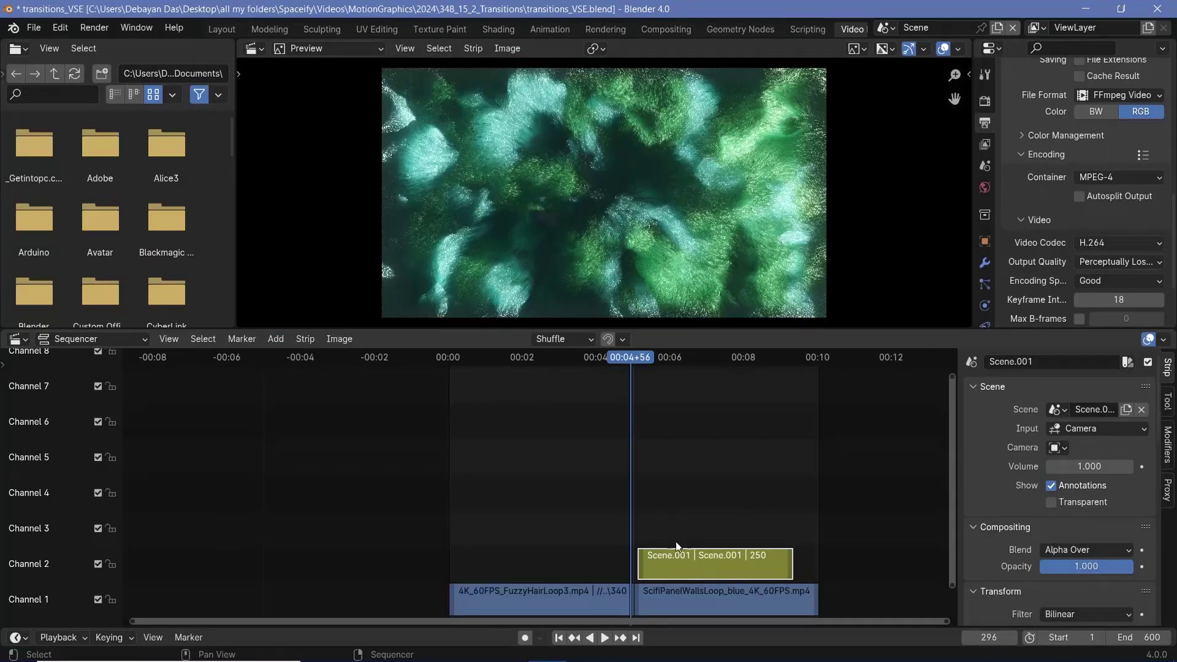
{"action": "scroll", "coordinate": [682, 569], "scroll_direction": "up", "scroll_amount": 2}
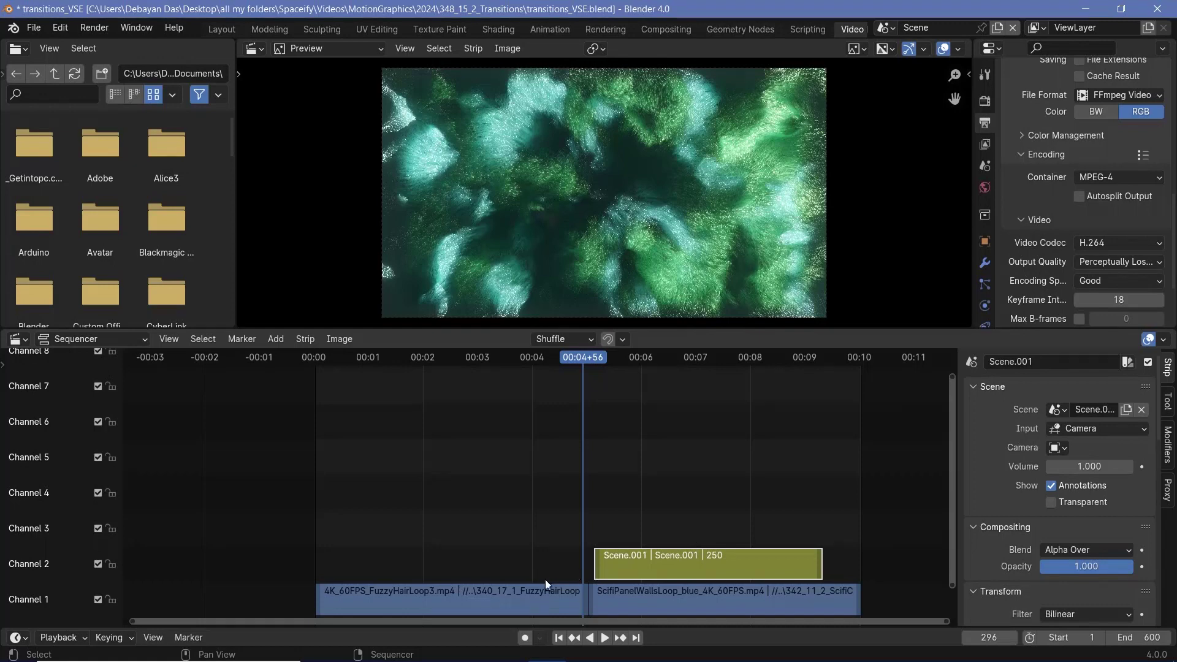
Shift Scene.001 left and trim it to 180 frames (217–396), then view frame 354
{"action": "left_click", "coordinate": [668, 599]}
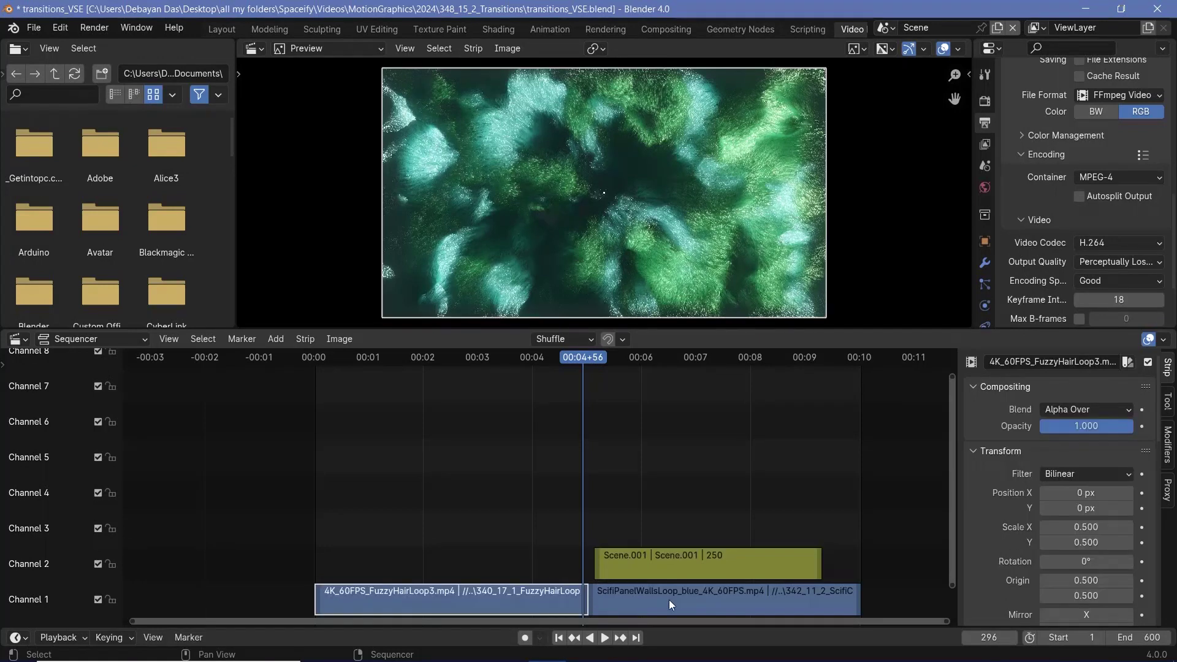
{"action": "left_click_drag", "start_coordinate": [677, 565], "coordinate": [543, 569]}
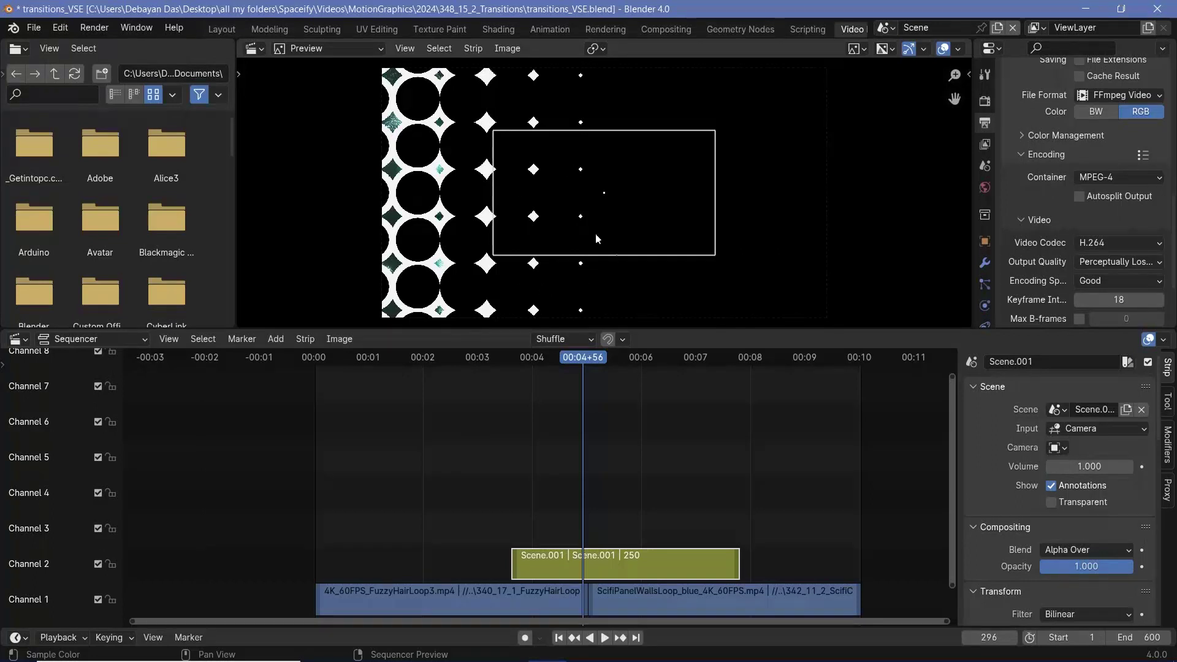
{"action": "left_click", "coordinate": [733, 561]}
{"action": "left_click_drag", "start_coordinate": [733, 560], "coordinate": [588, 559]}
{"action": "key", "text": "Home"}
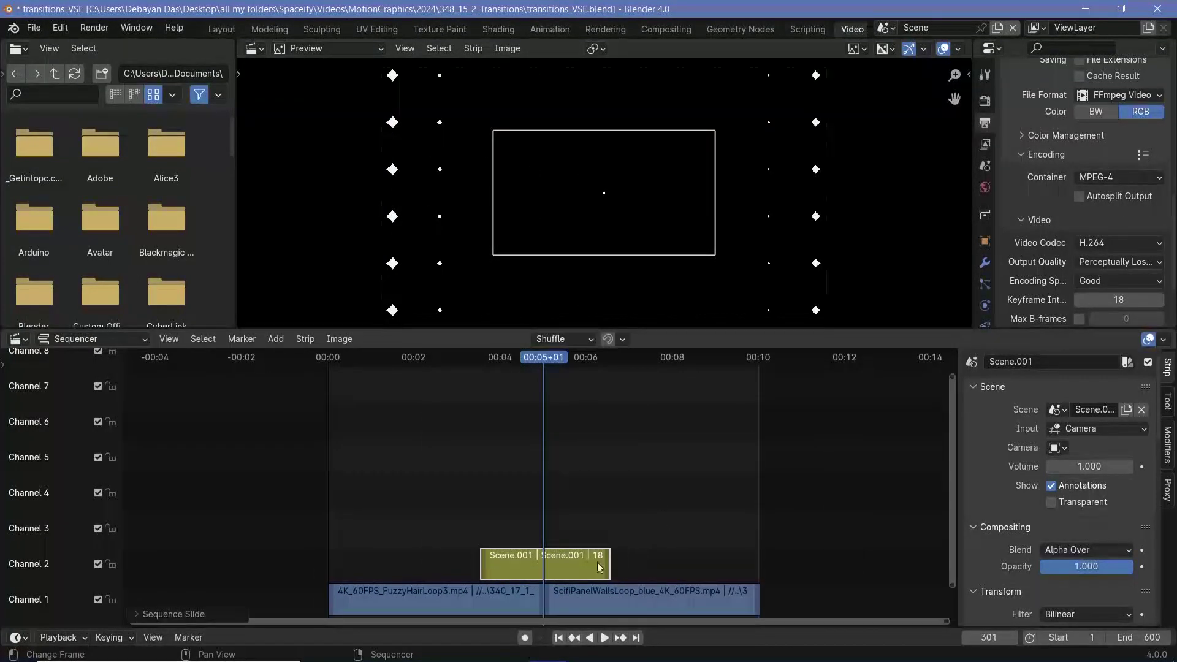
{"action": "left_click", "coordinate": [580, 376]}
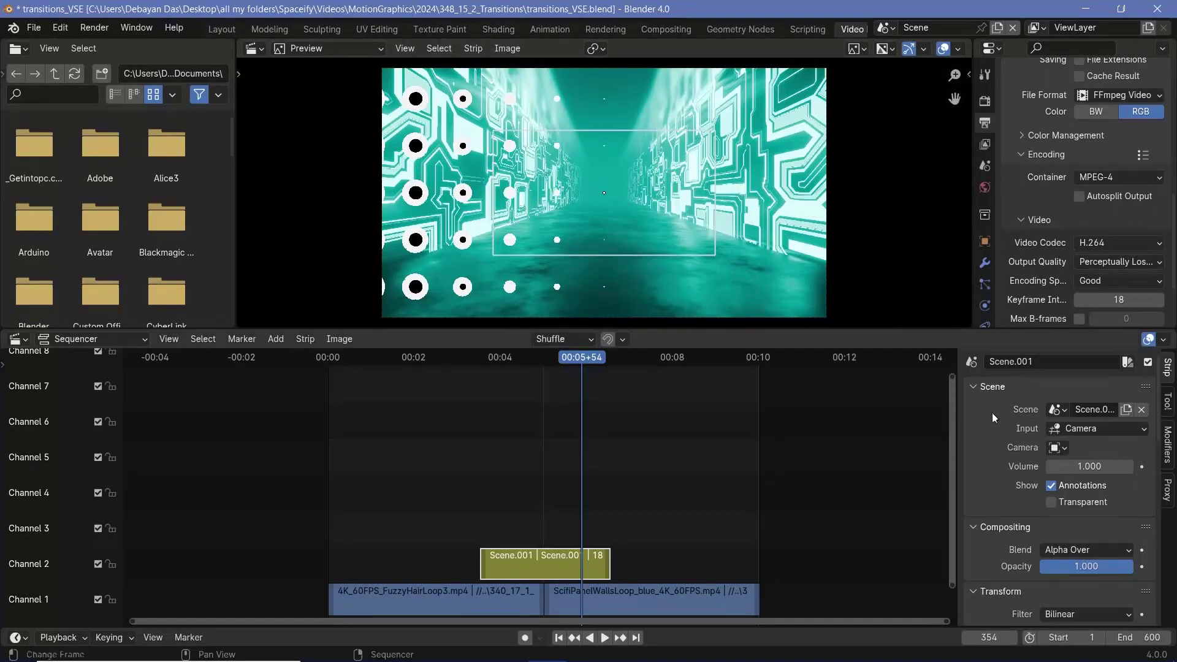
{"action": "scroll", "coordinate": [1011, 429], "scroll_direction": "down", "scroll_amount": 5}
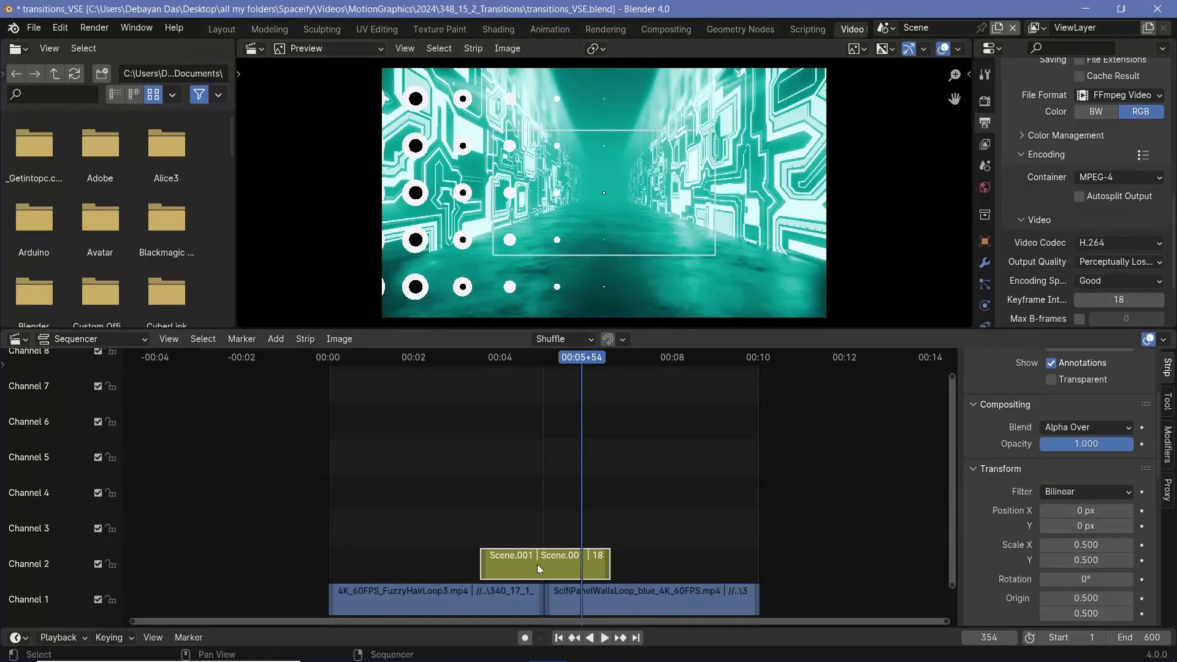
{"action": "scroll", "coordinate": [1047, 514], "scroll_direction": "down", "scroll_amount": 3}
{"action": "left_click_drag", "start_coordinate": [1085, 484], "coordinate": [1085, 500]}
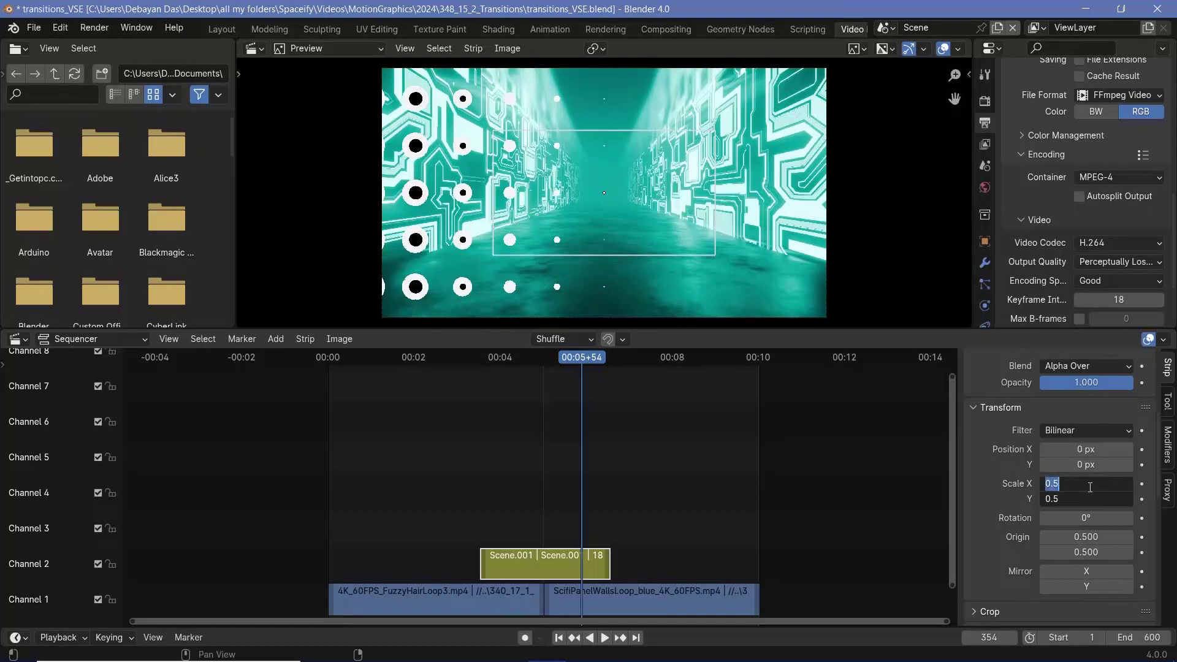
{"action": "type", "text": "1"}
{"action": "key", "text": "Return"}
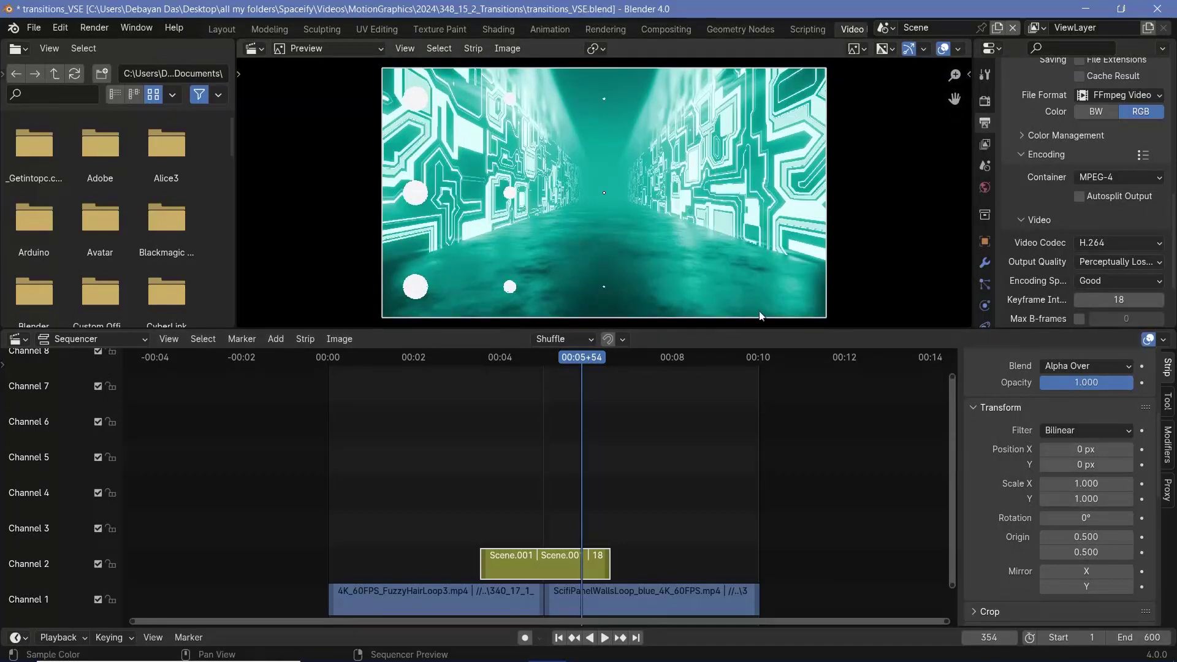
{"action": "left_click_drag", "start_coordinate": [1095, 499], "coordinate": [1088, 479]}
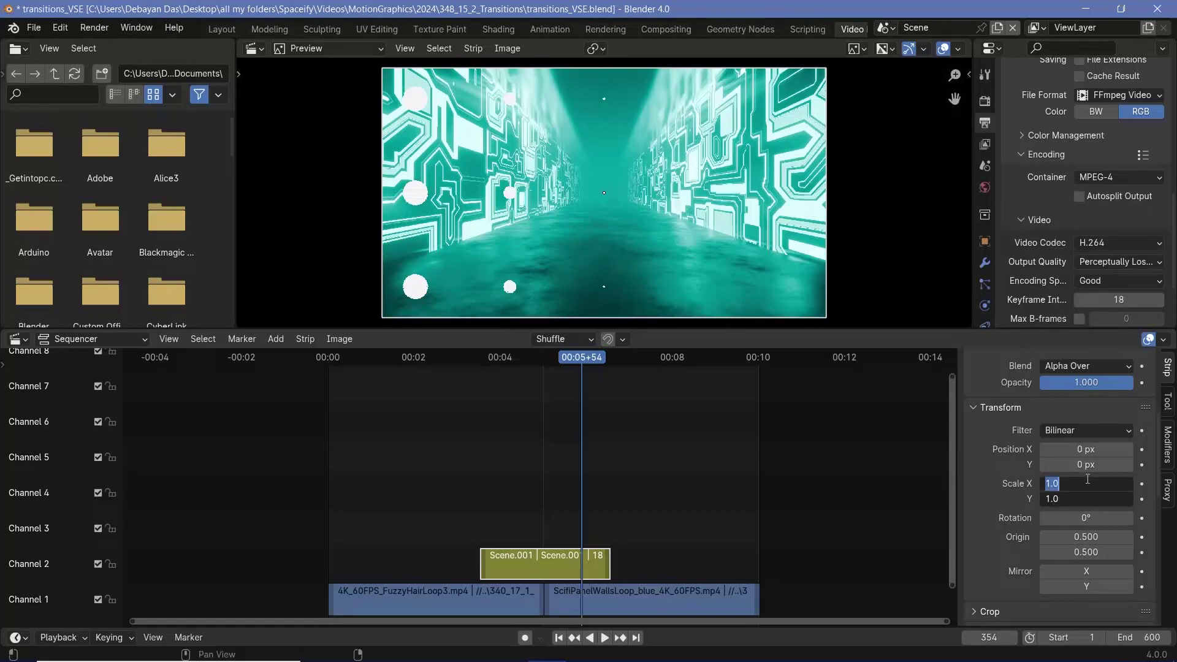
{"action": "type", "text": "0.5"}
{"action": "key", "text": "Return"}
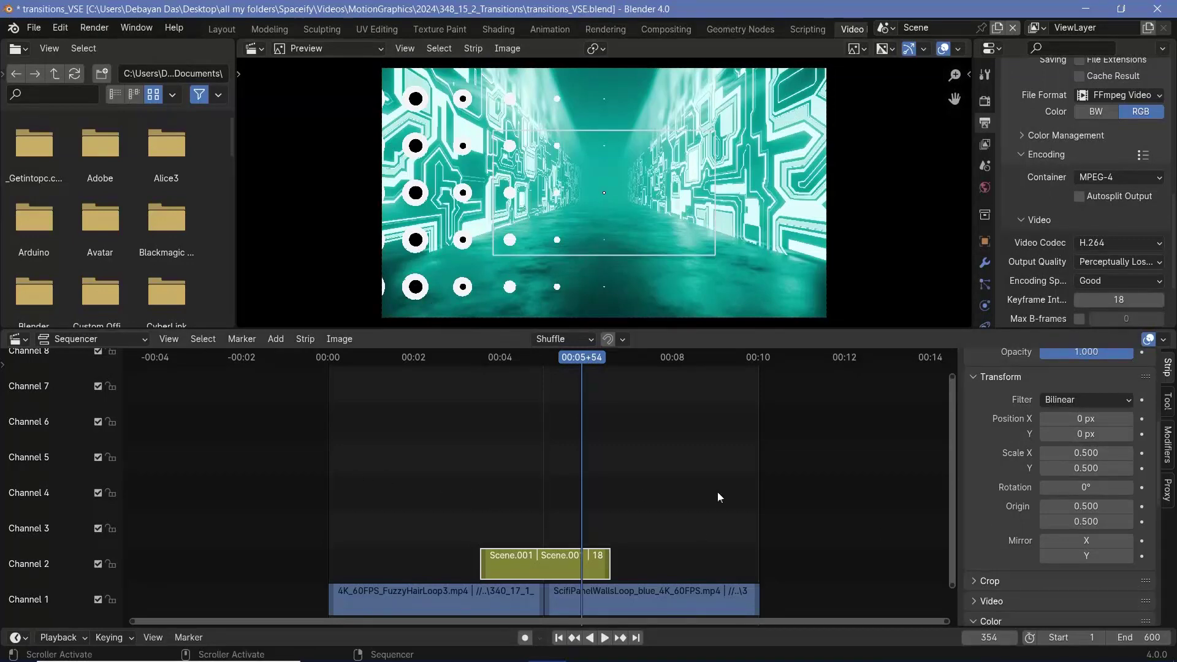
{"action": "scroll", "coordinate": [1046, 195], "scroll_direction": "up", "scroll_amount": 5}
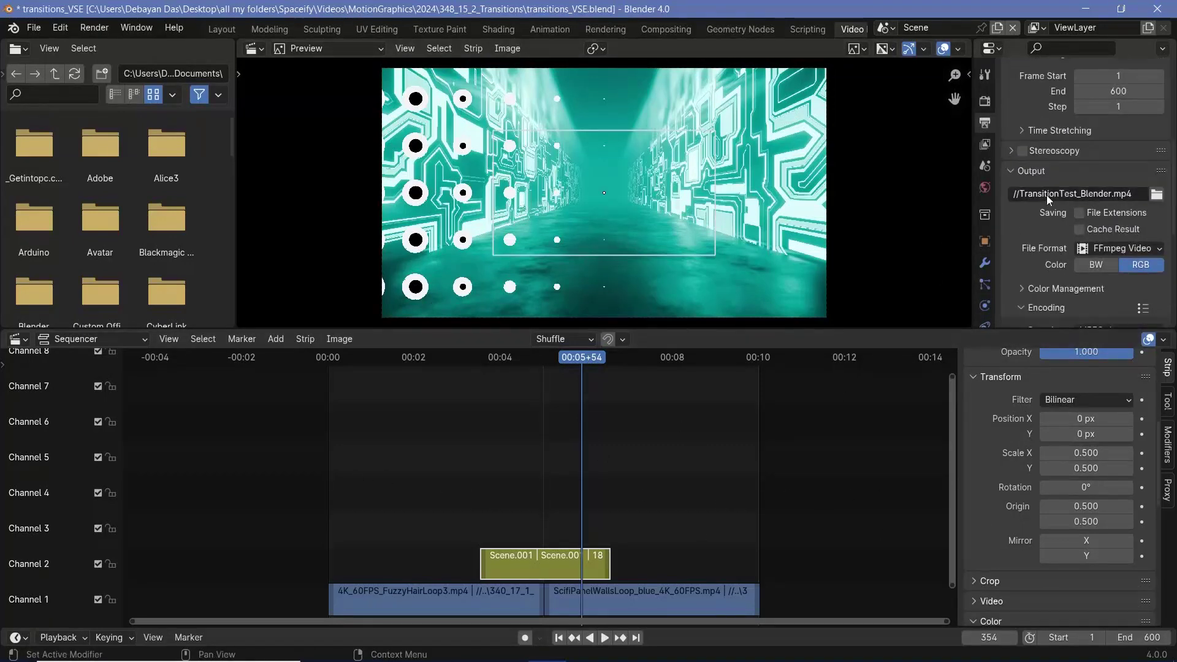
{"action": "left_click", "coordinate": [1055, 195]}
{"action": "left_click", "coordinate": [1061, 176]}
{"action": "scroll", "coordinate": [1101, 193], "scroll_direction": "down", "scroll_amount": 3}
{"action": "left_click", "coordinate": [1118, 155]}
{"action": "key", "text": "Escape"}
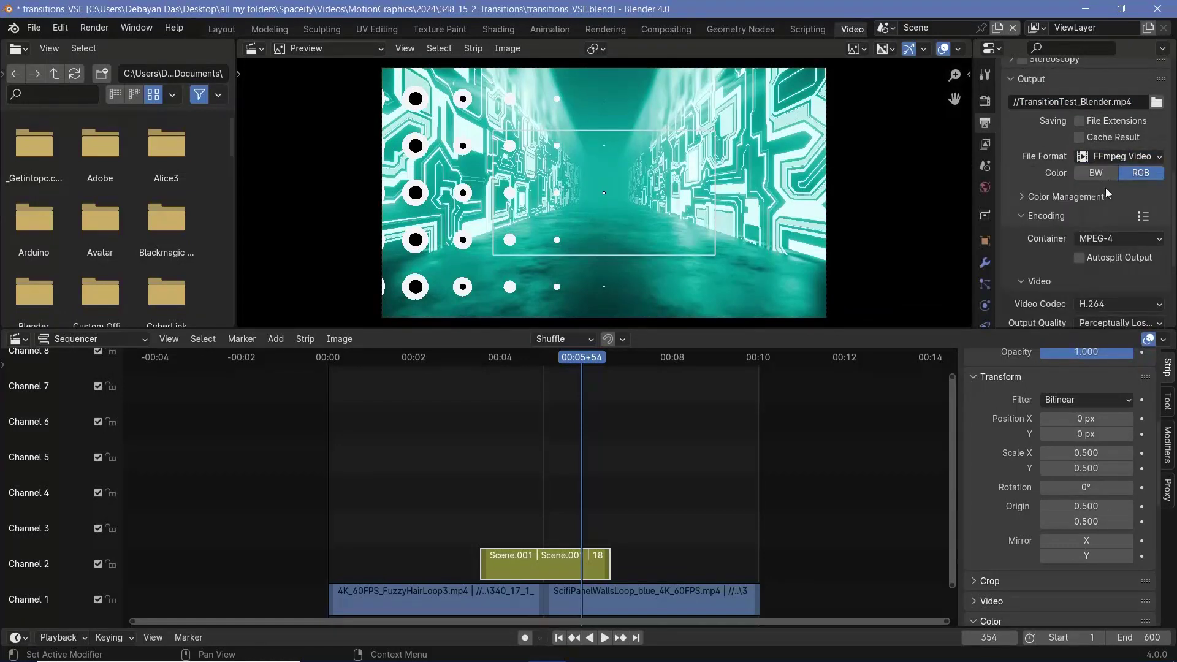
{"action": "scroll", "coordinate": [1096, 232], "scroll_direction": "down", "scroll_amount": 3}
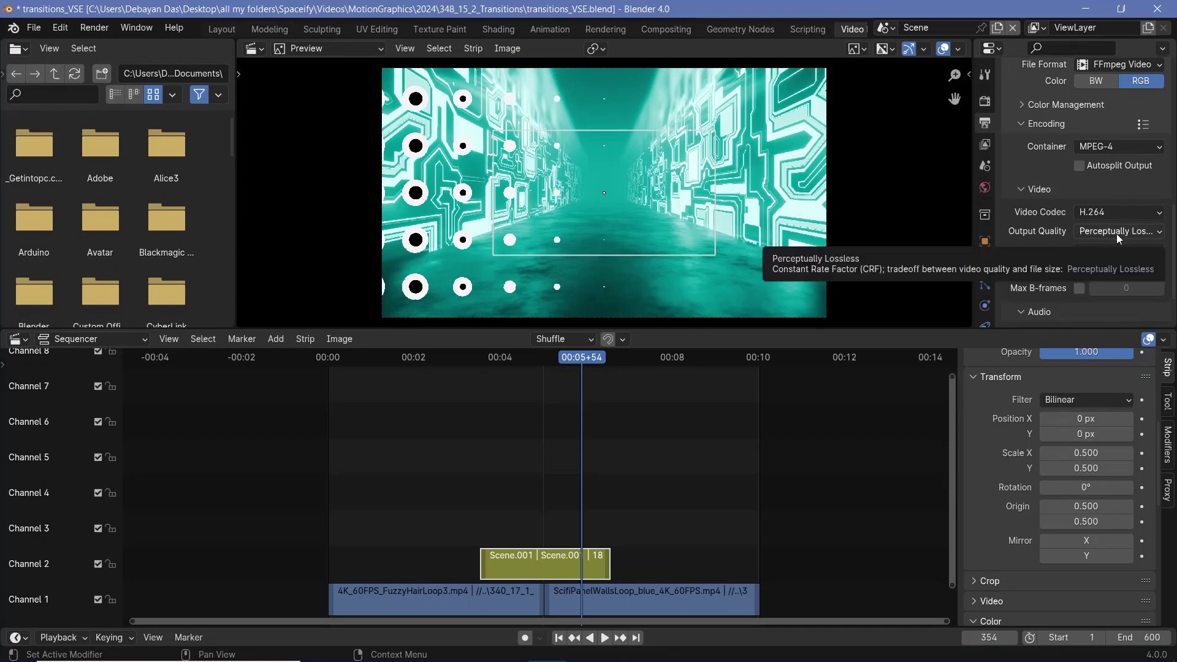
{"action": "scroll", "coordinate": [1045, 271], "scroll_direction": "down", "scroll_amount": 2}
{"action": "scroll", "coordinate": [707, 536], "scroll_direction": "down", "scroll_amount": 2}
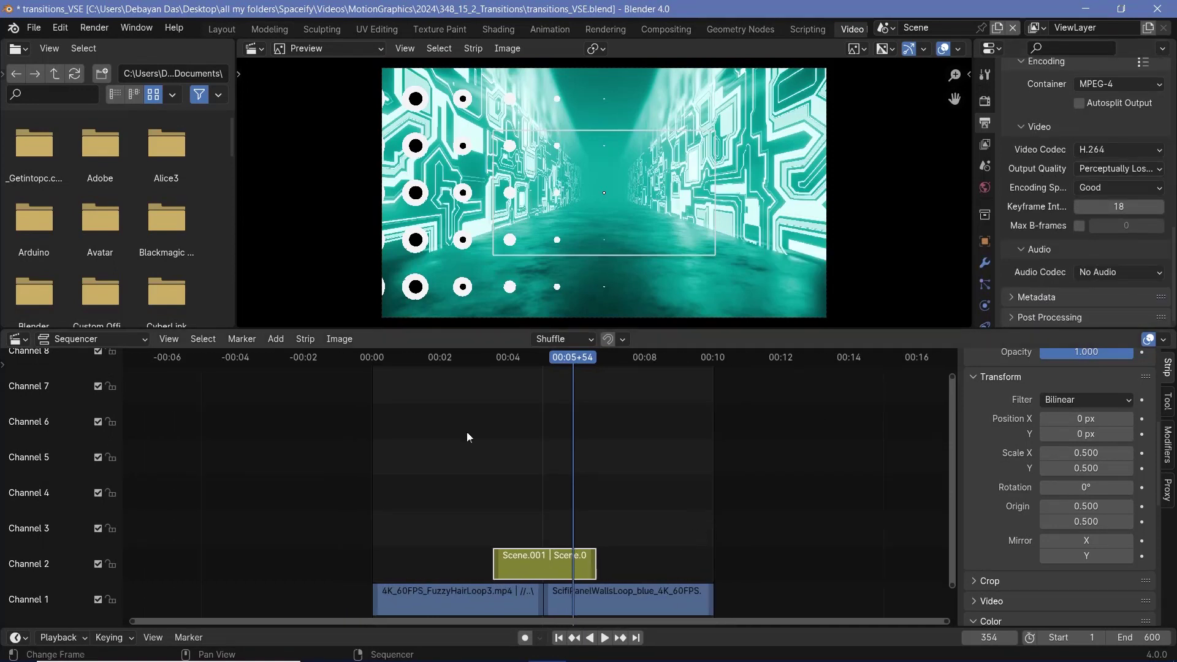
Open the Render menu to reach Render Animation
{"action": "left_click", "coordinate": [96, 31]}
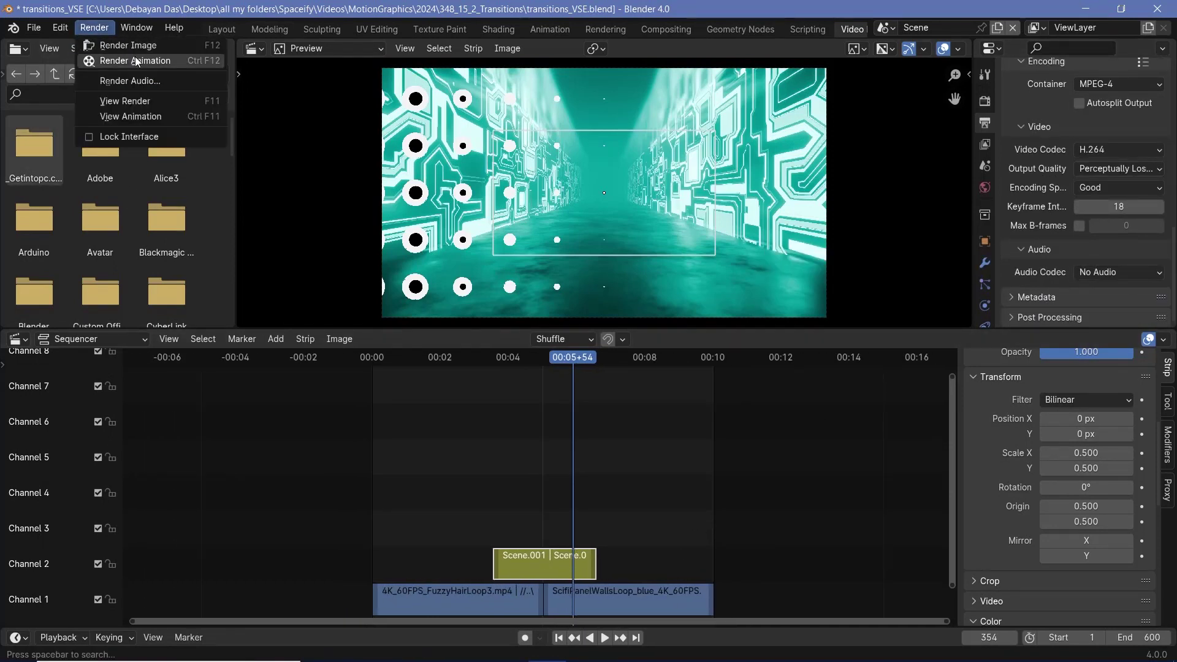